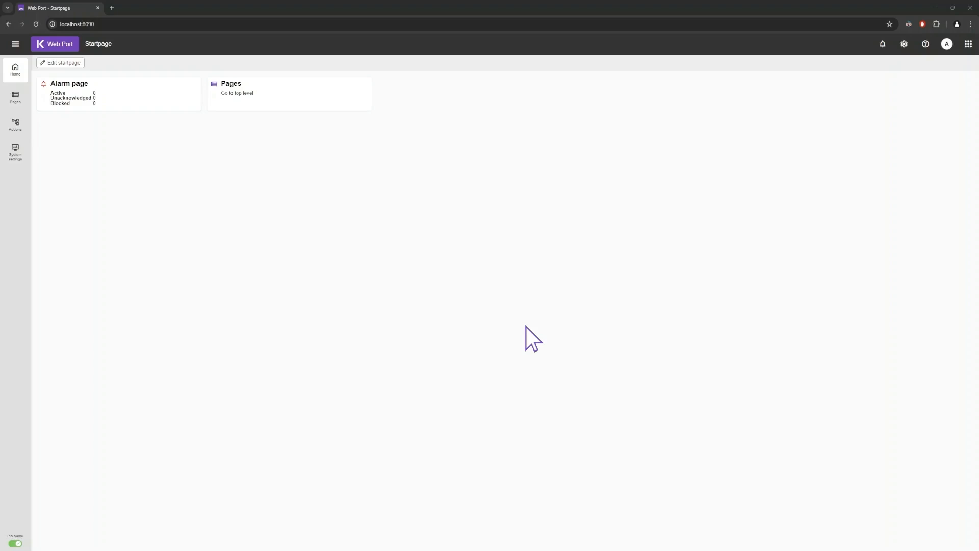
# Enable schedules in the server's system settings and save the change.
pyautogui.click(16, 152)
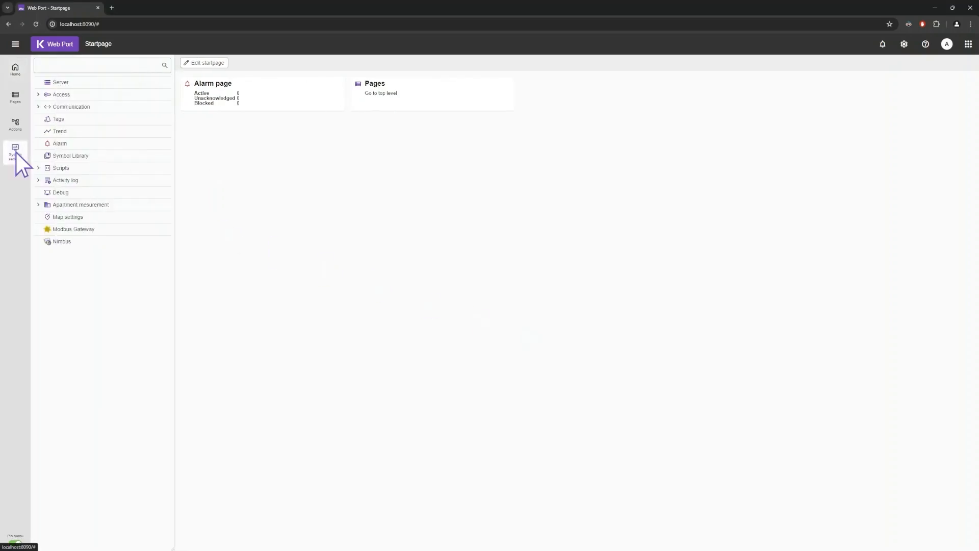
pyautogui.click(64, 82)
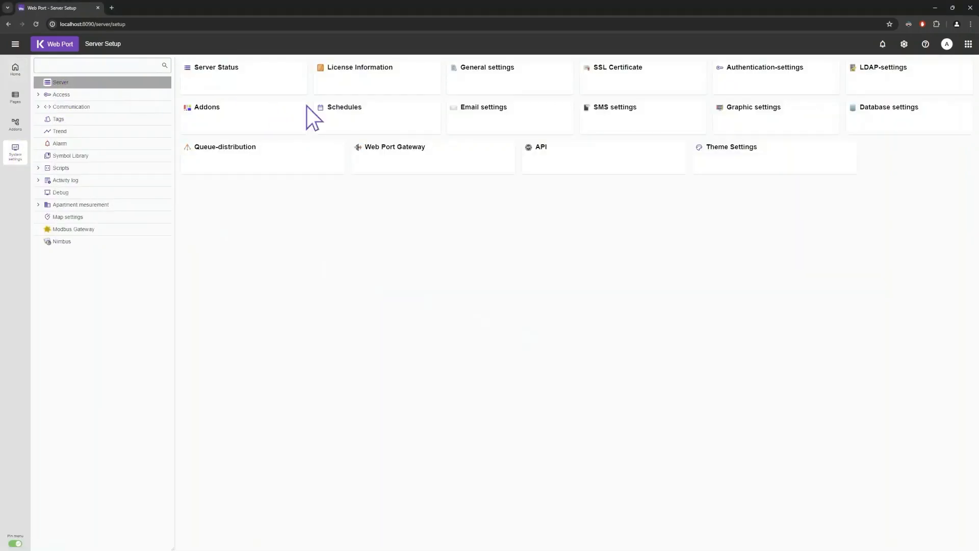
pyautogui.click(342, 111)
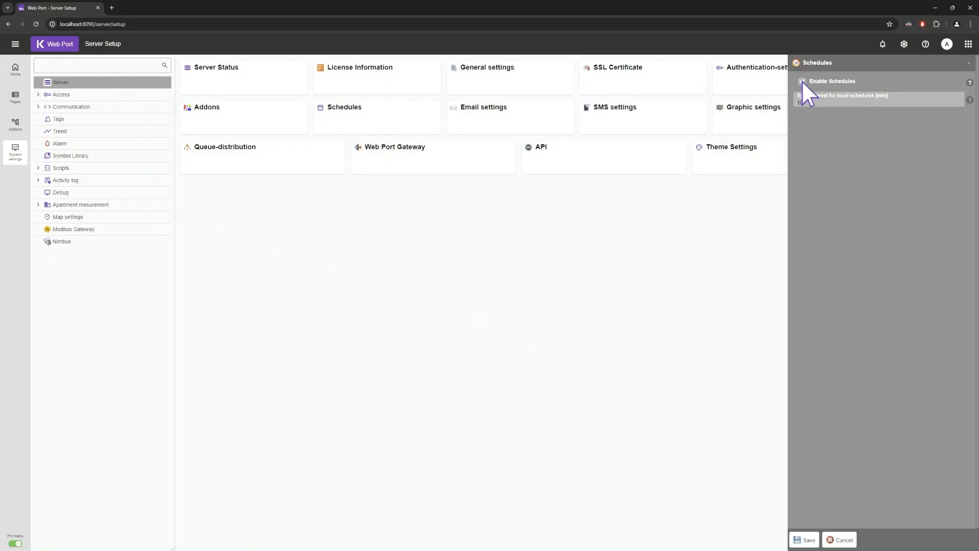
pyautogui.click(804, 540)
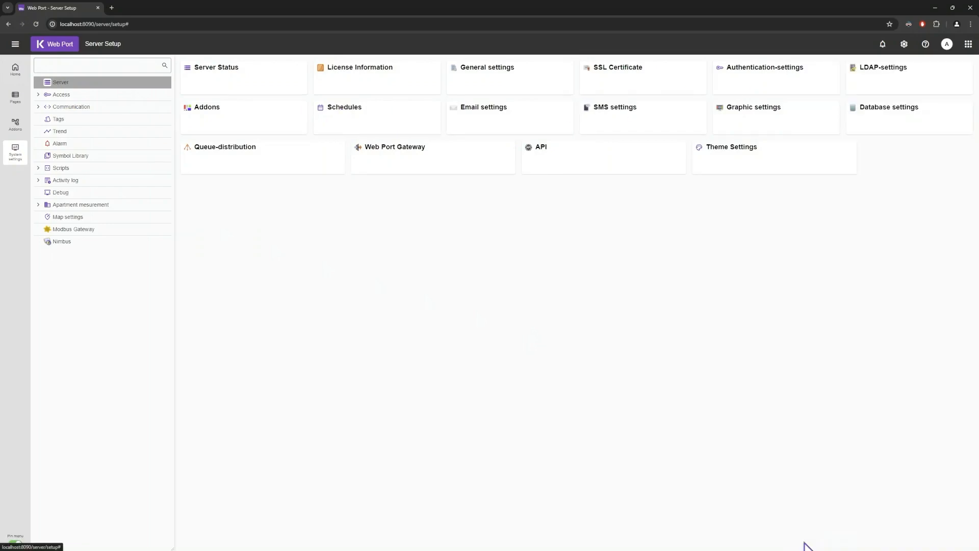
# Add a schedule named LB01 with the description "Schedule for LB01" and save it.
pyautogui.click(17, 69)
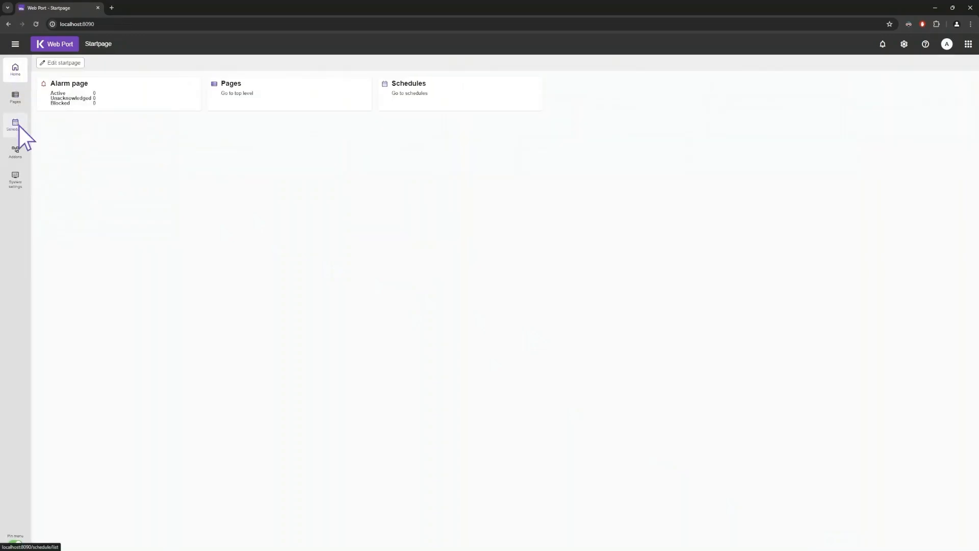
pyautogui.click(19, 125)
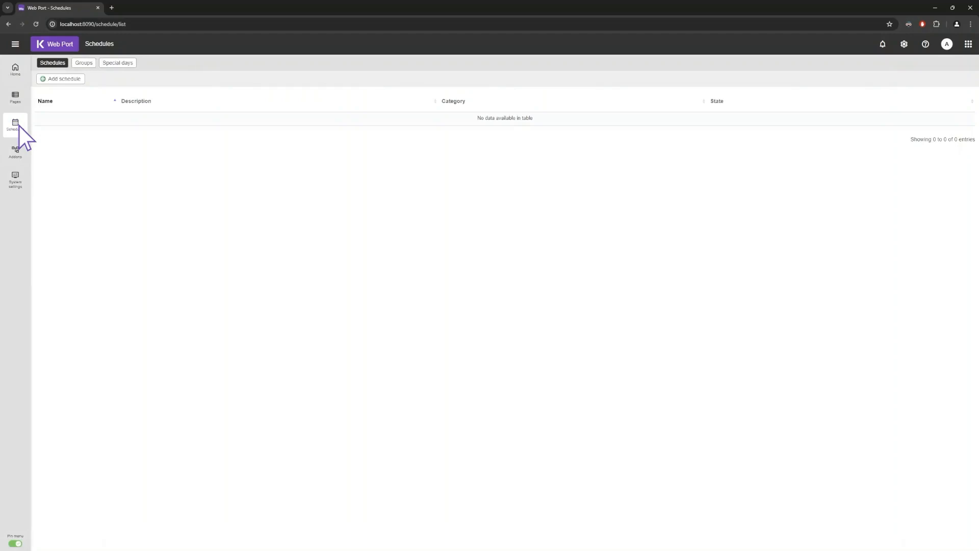
pyautogui.click(70, 79)
pyautogui.click(859, 82)
pyautogui.write('LB01')
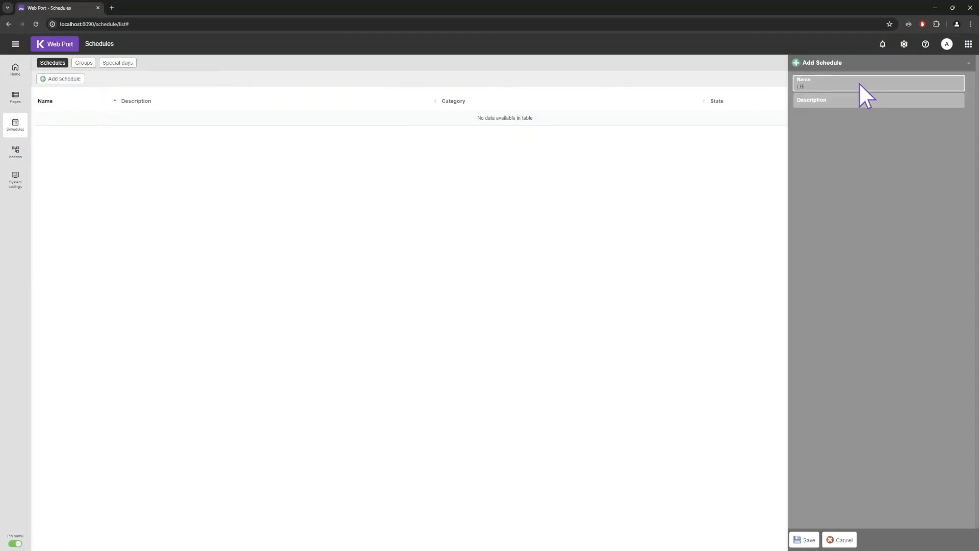
pyautogui.click(857, 100)
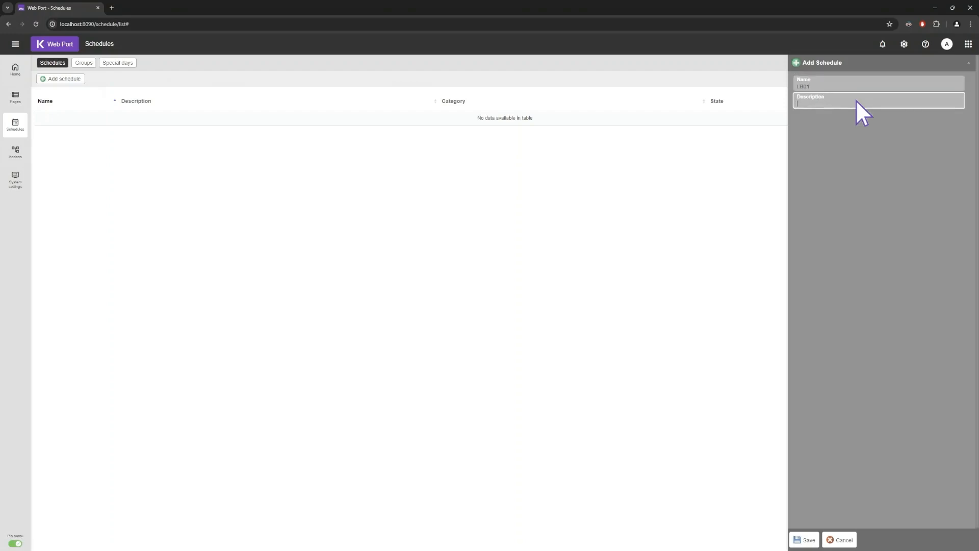
pyautogui.write('Schedule for LB01')
pyautogui.click(805, 540)
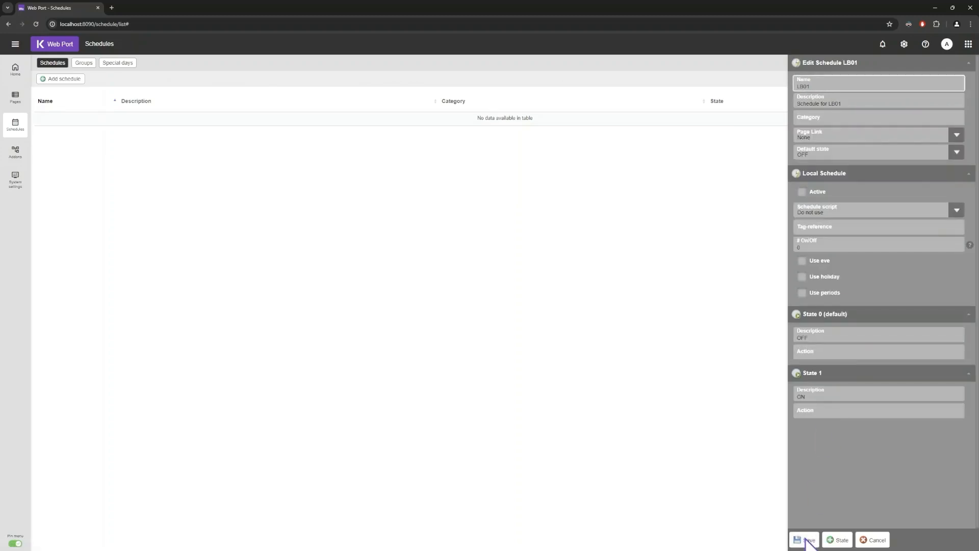
# Link the LB01 schedule to the page LB01 (VENTILATION_LB01_WPP).
pyautogui.click(958, 134)
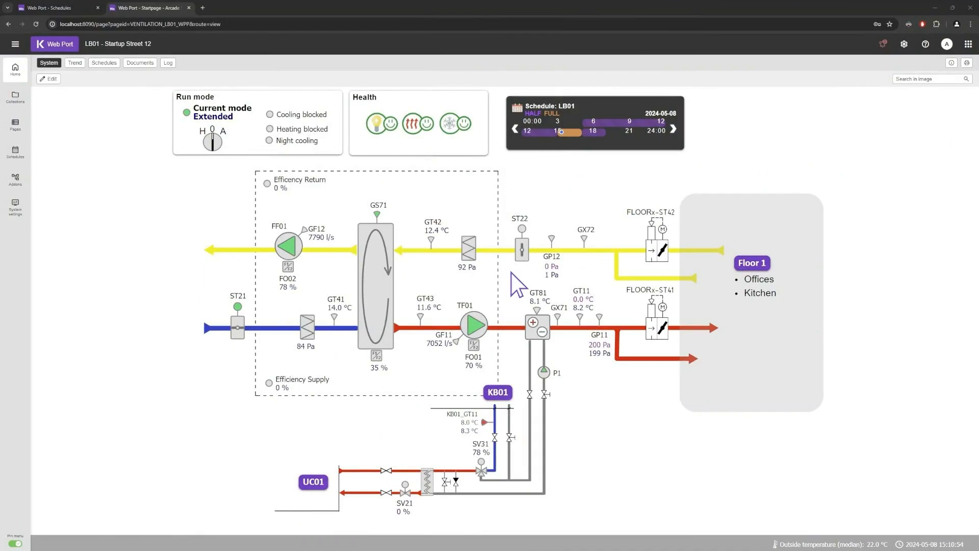
pyautogui.click(105, 64)
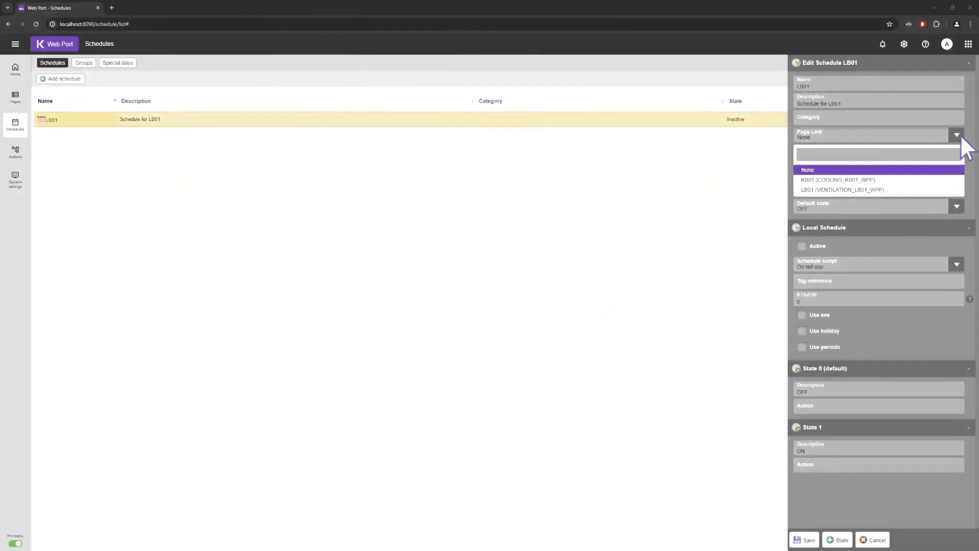
pyautogui.click(873, 190)
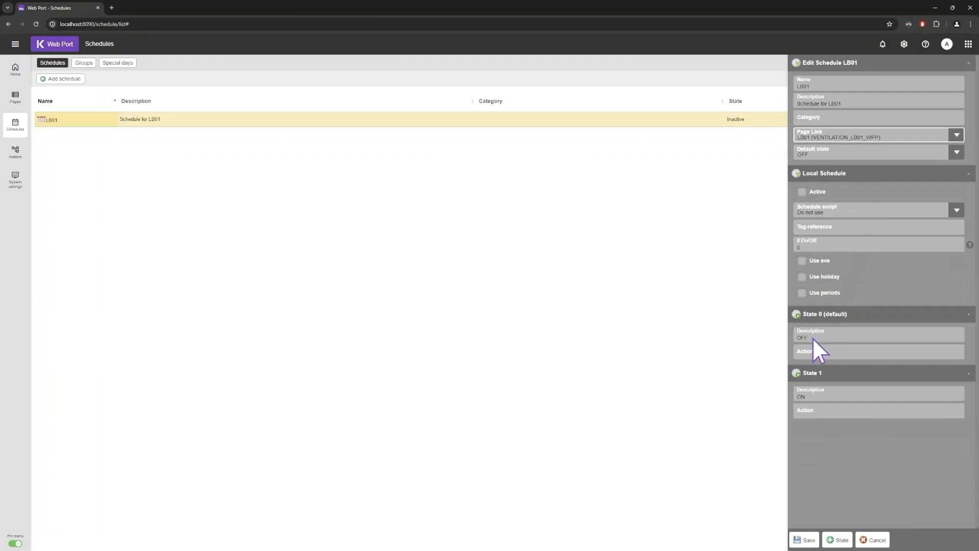
# Set the action of State 0 to LB01_TIDK_V2=0 and of State 1 to LB01_TIDK_V2=1, and save the schedule.
pyautogui.click(855, 352)
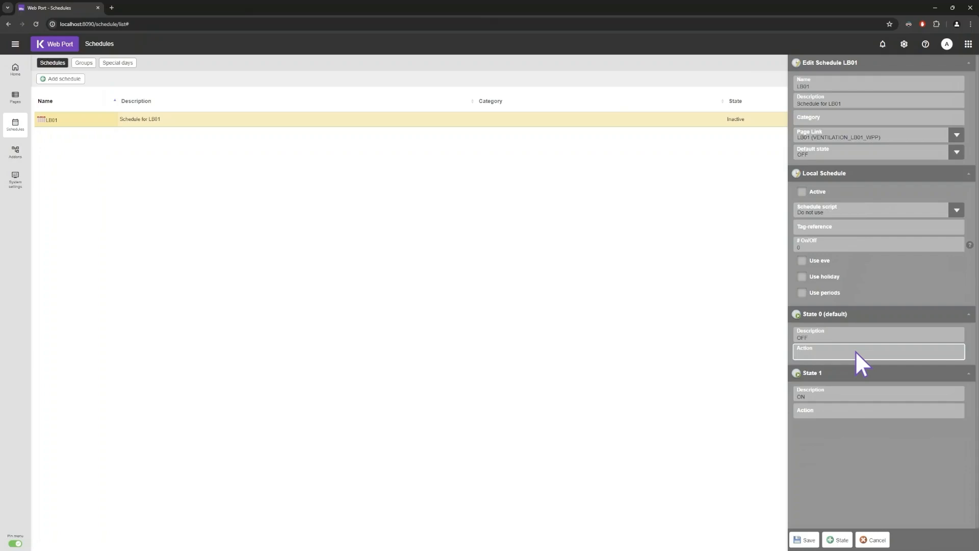
pyautogui.write('LB01_TIDK_V2=0')
pyautogui.click(863, 410)
pyautogui.write('LB01_TIDK_V2=0')
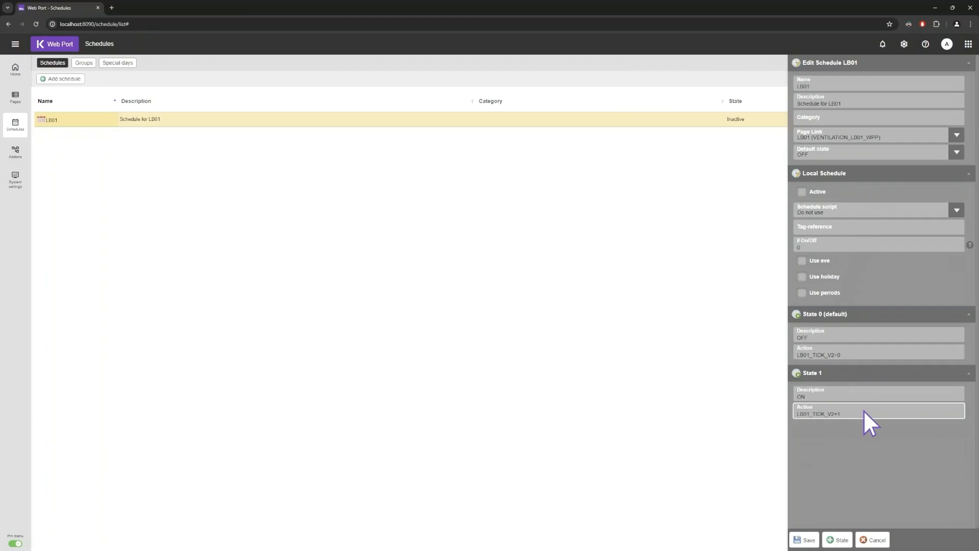
pyautogui.click(804, 540)
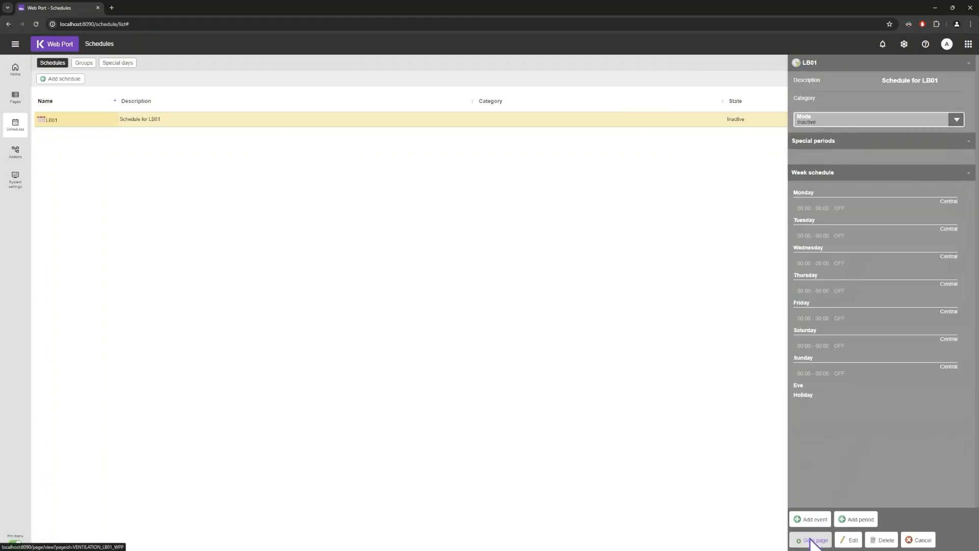
# Set the LB01 schedule's mode to Auto and save it.
pyautogui.click(959, 120)
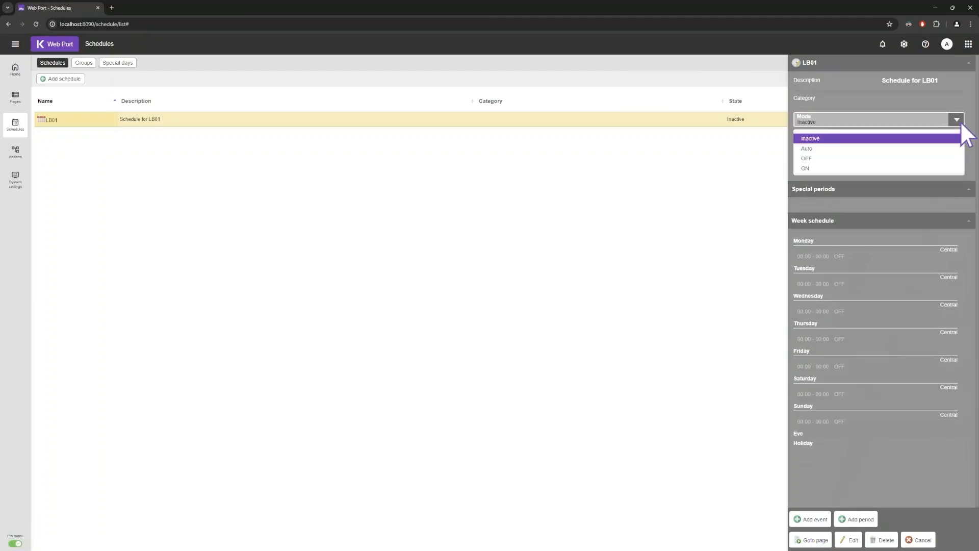
pyautogui.click(823, 146)
pyautogui.click(807, 538)
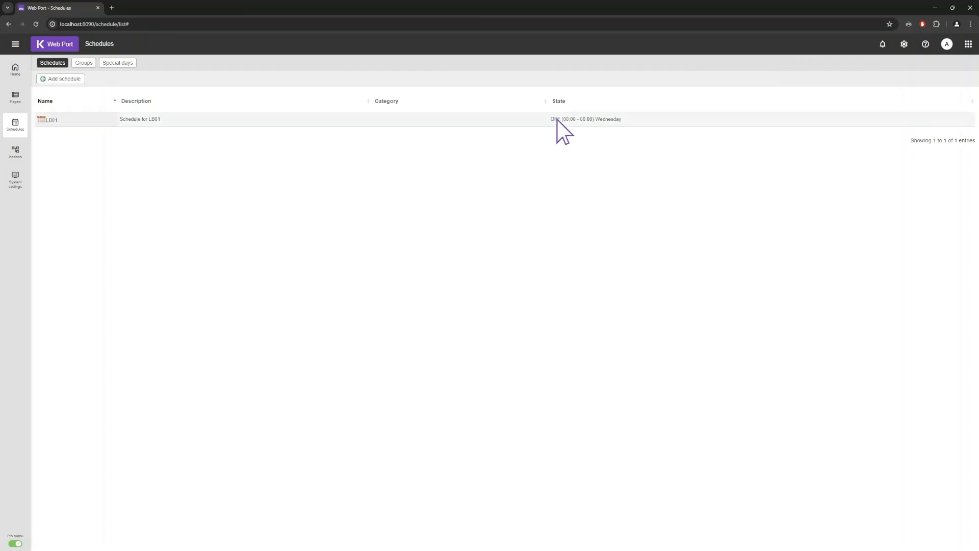
# Reopen the LB01 schedule and return its mode to Inactive.
pyautogui.click(557, 119)
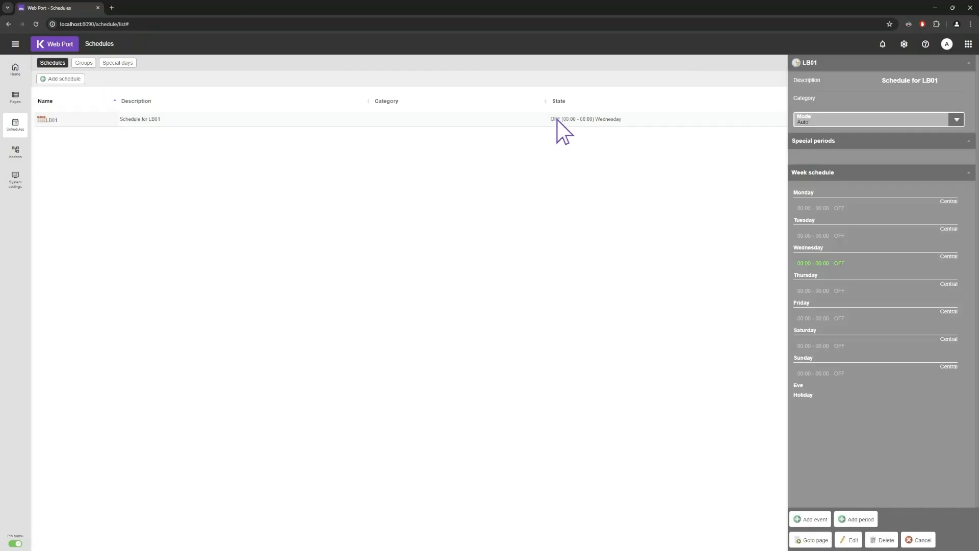
pyautogui.click(957, 119)
pyautogui.click(832, 138)
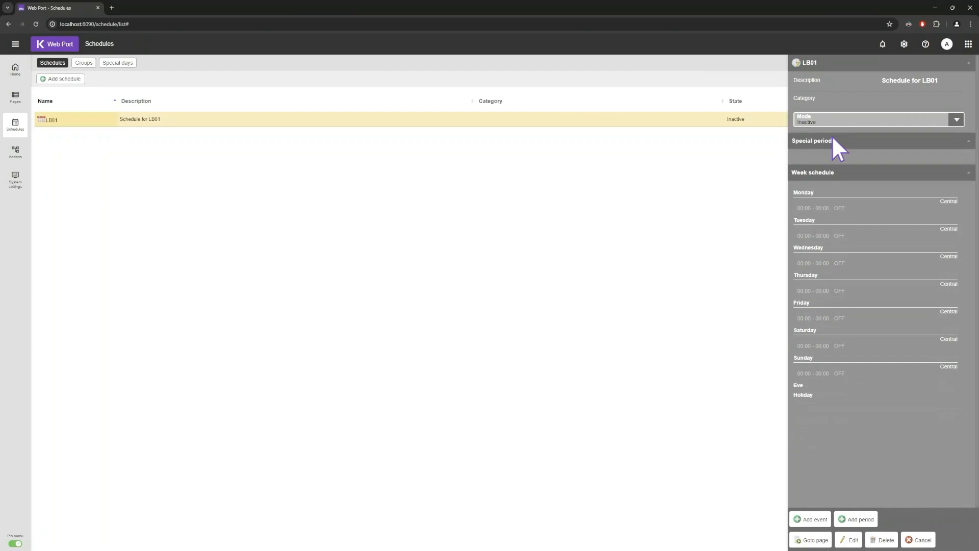
# Start a new event in the LB01 schedule that applies to Monday-Friday.
pyautogui.click(811, 520)
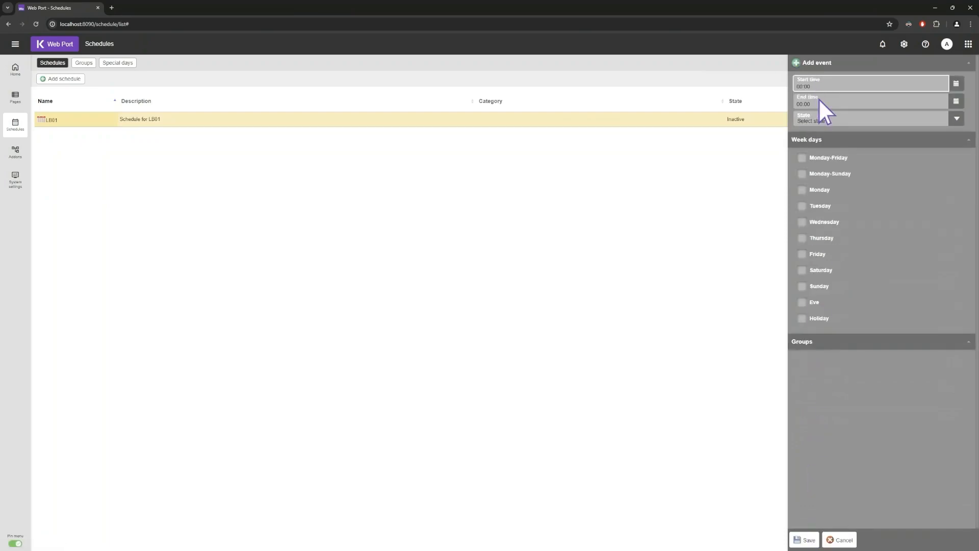
pyautogui.click(958, 119)
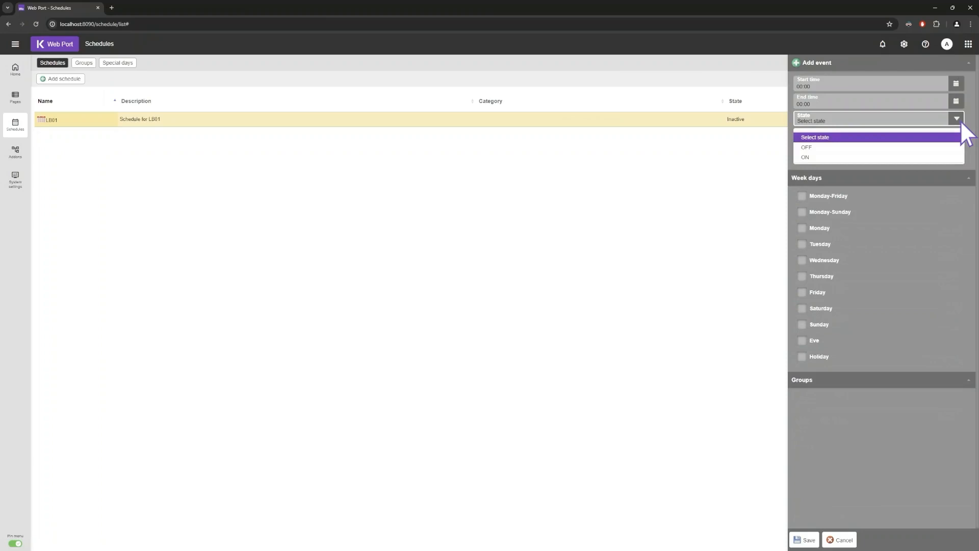
pyautogui.click(959, 121)
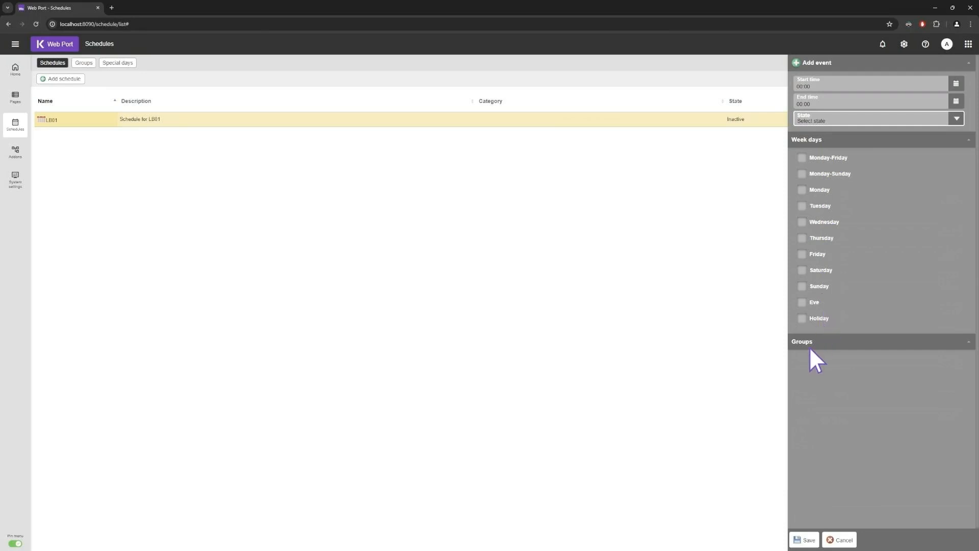
pyautogui.click(803, 158)
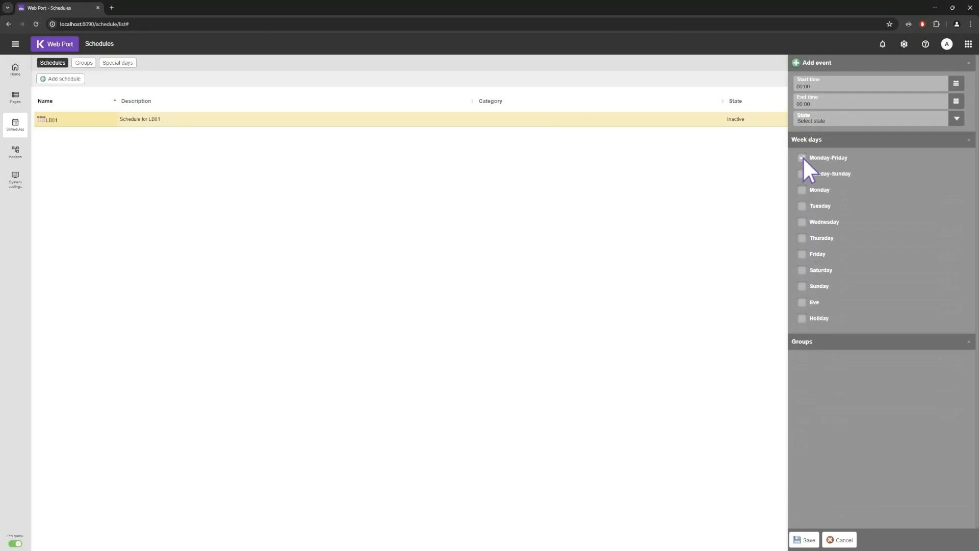
# Set the event to start at 07:00, end at 17:00 and use the state ON, and save it.
pyautogui.moveTo(818, 87); pyautogui.dragTo(754, 83)
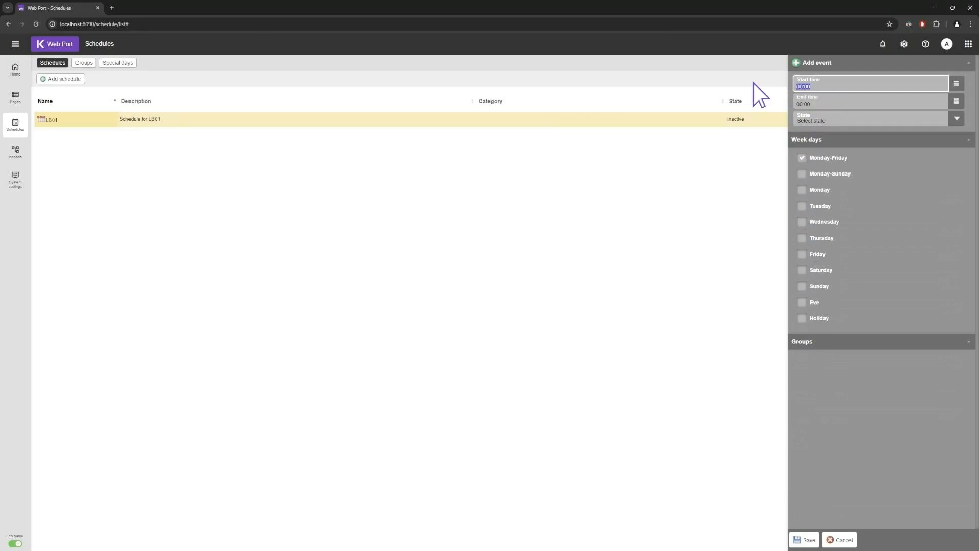
pyautogui.write('0700')
pyautogui.click(827, 102)
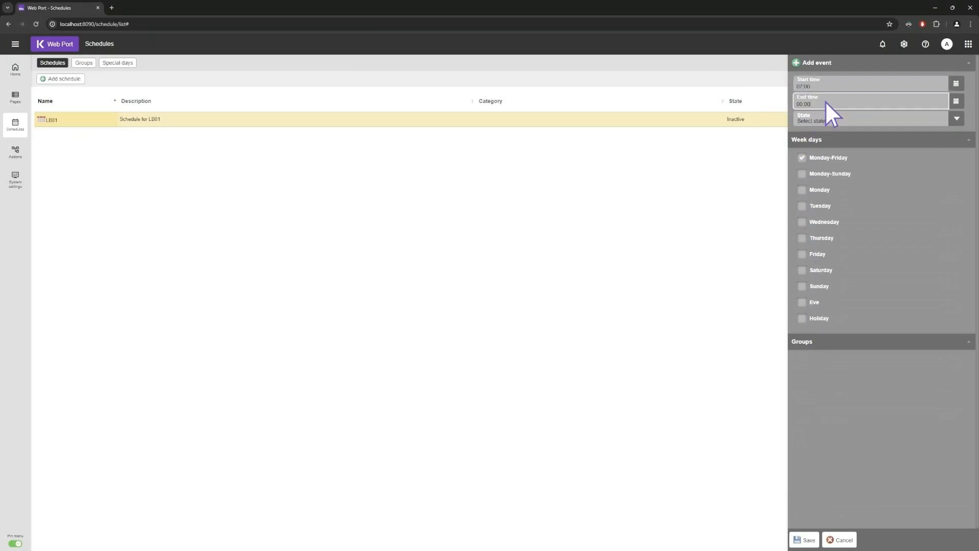
pyautogui.write('1700')
pyautogui.press('Tab')
pyautogui.click(960, 118)
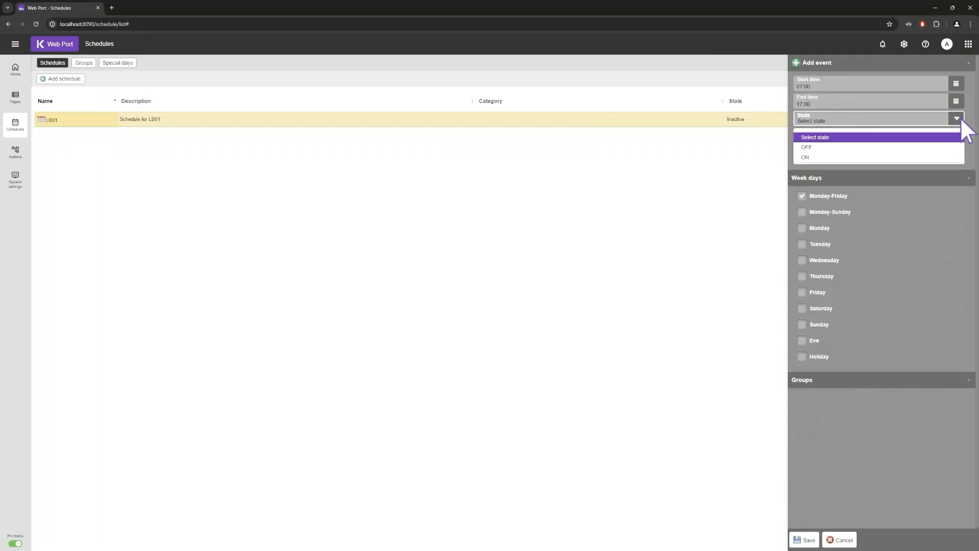
pyautogui.click(852, 155)
pyautogui.click(799, 535)
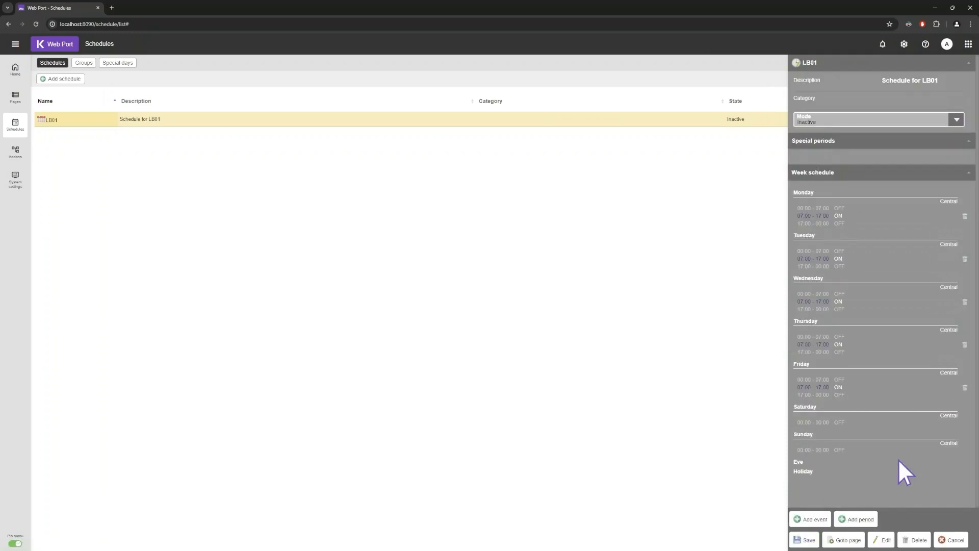
# Edit the LB01 schedule to add a third state with the description "Holiday".
pyautogui.click(882, 540)
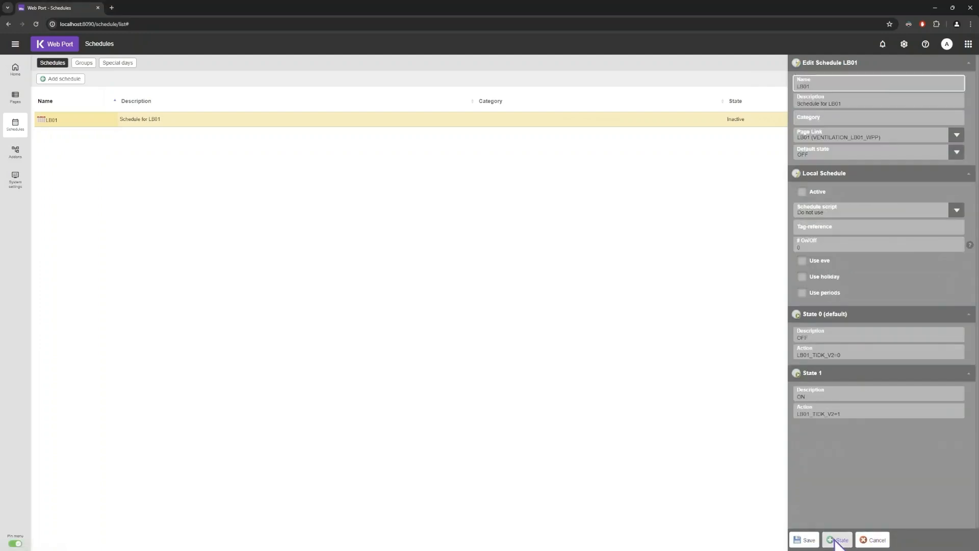
pyautogui.click(837, 539)
pyautogui.click(865, 451)
pyautogui.write('Holiday')
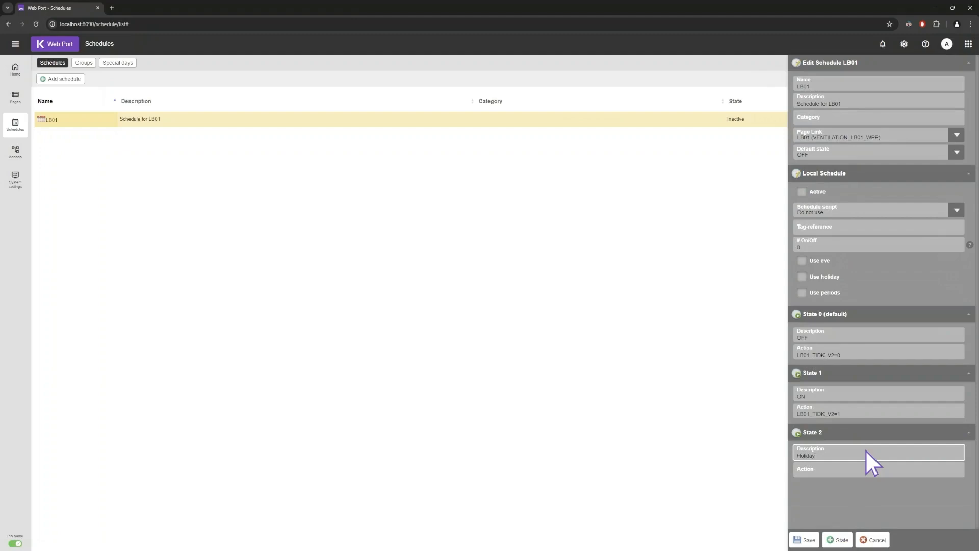
# Copy the State 1 action into the action of State 2 and save the schedule.
pyautogui.moveTo(844, 414); pyautogui.dragTo(790, 410)
pyautogui.hotkey('ctrl', 'c')
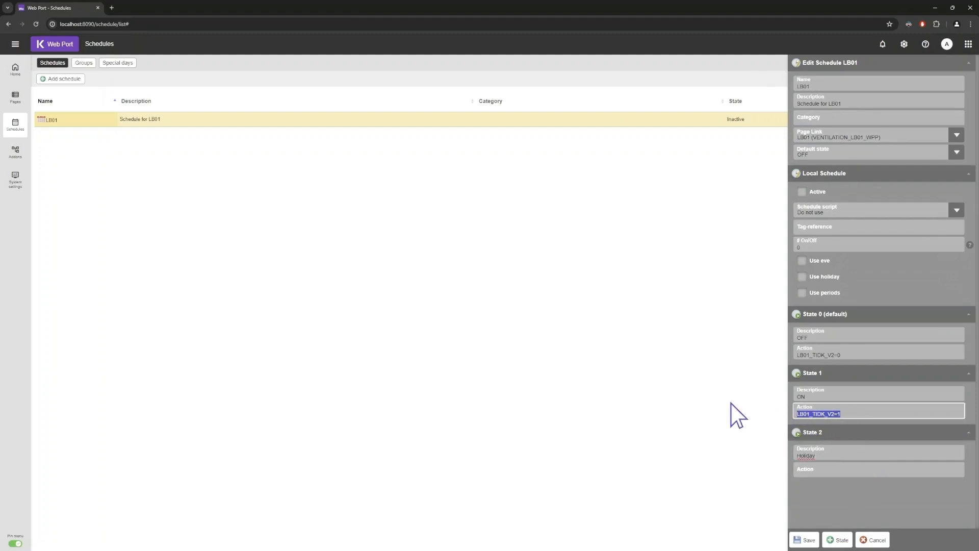
pyautogui.click(858, 466)
pyautogui.hotkey('ctrl', 'v')
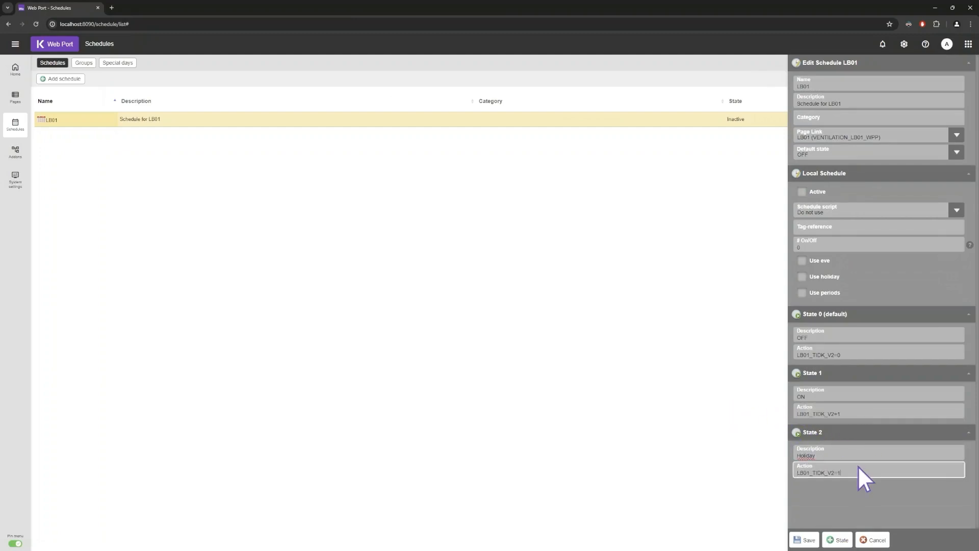
pyautogui.click(804, 539)
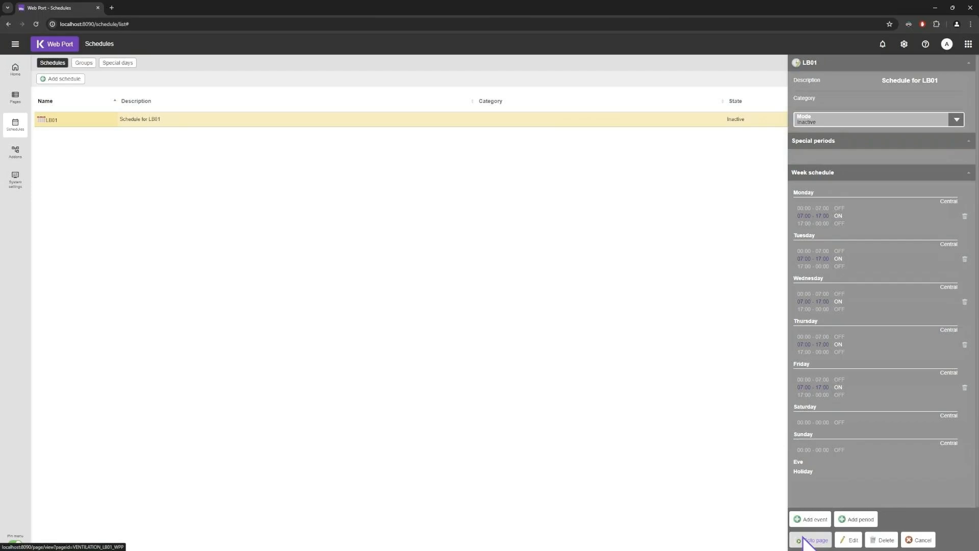
# Examine the state options offered for a new special period in the LB01 schedule without saving it.
pyautogui.click(844, 520)
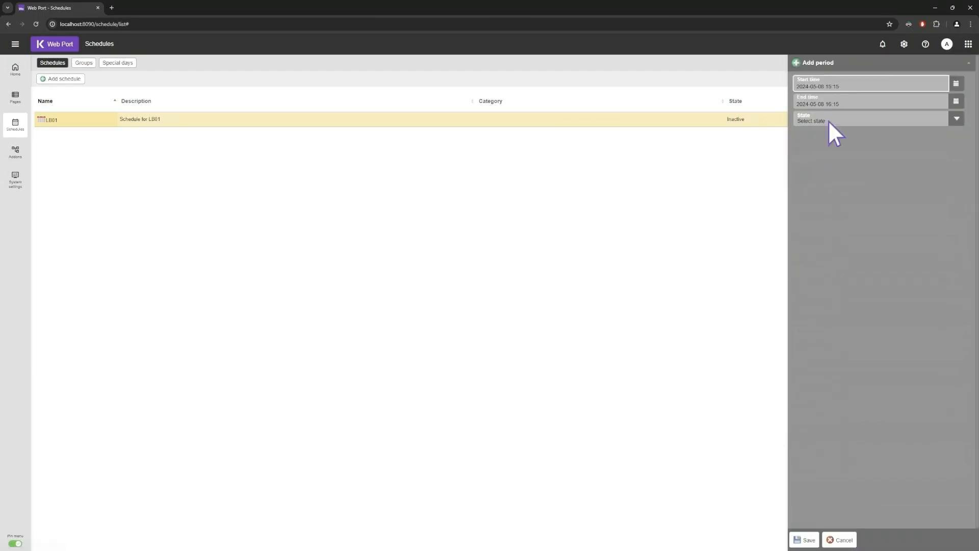
pyautogui.click(957, 119)
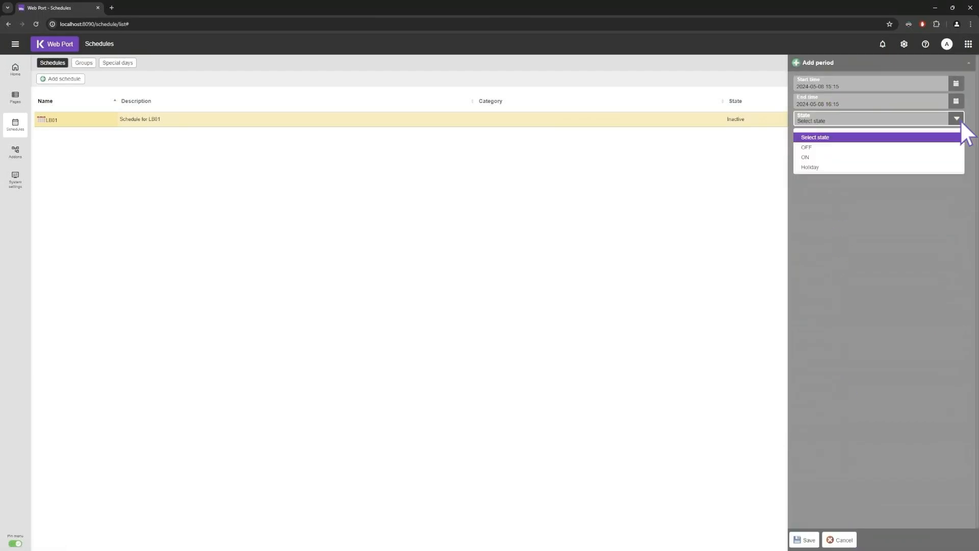
pyautogui.click(841, 539)
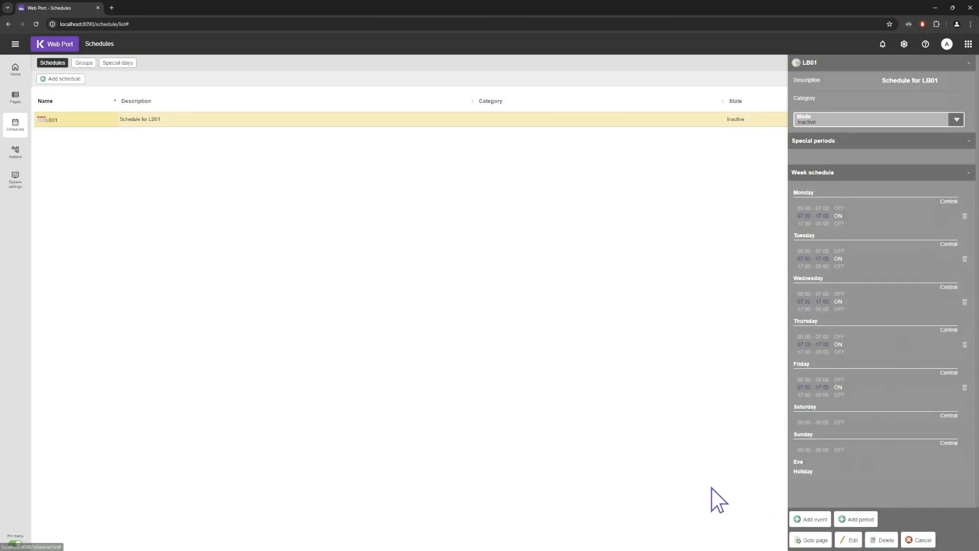
# Add a schedule group with the description "School Holiday" and save it.
pyautogui.click(84, 63)
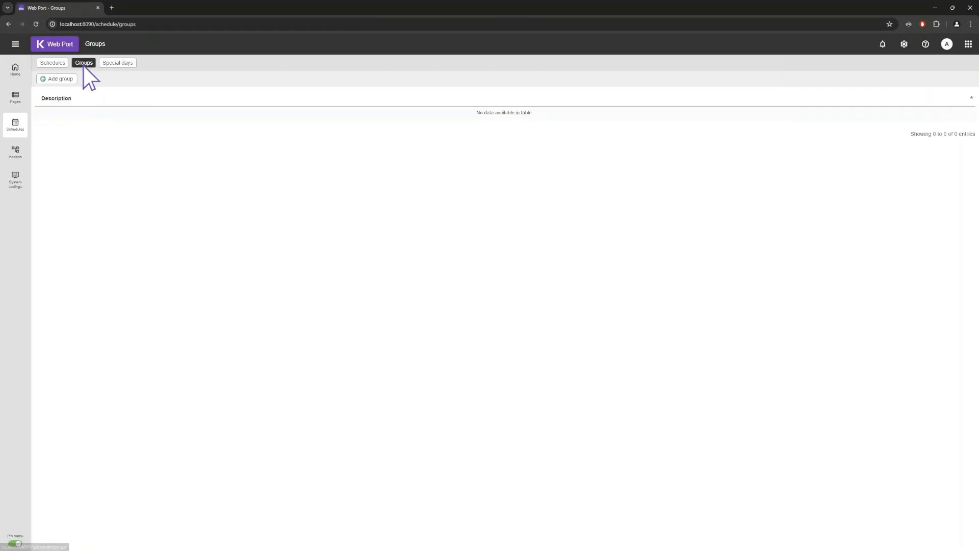
pyautogui.click(57, 79)
pyautogui.write('Sch')
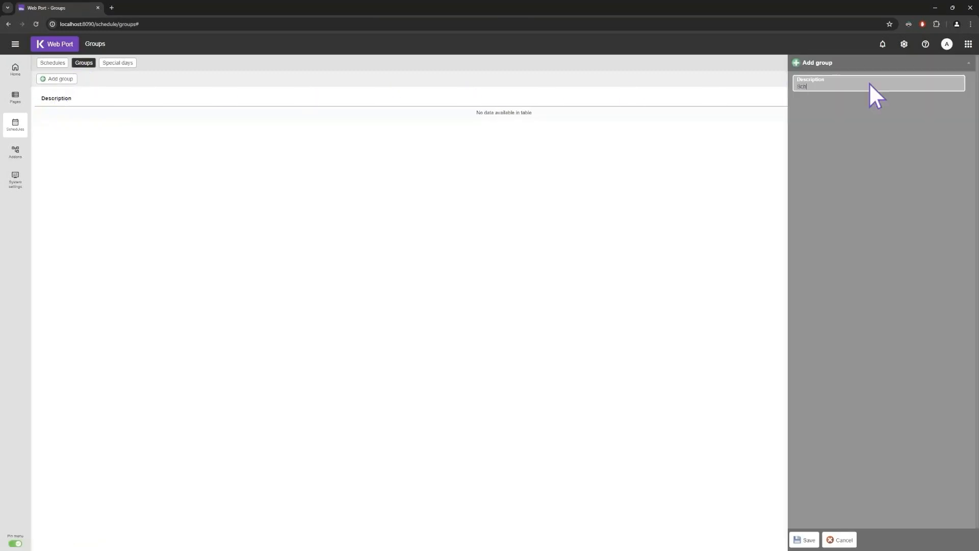
pyautogui.write('ool Holiday')
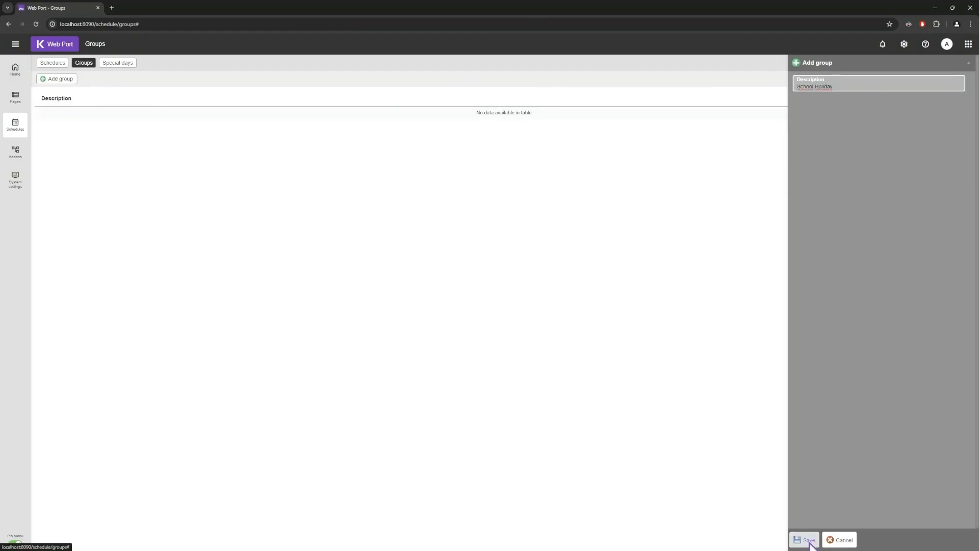
pyautogui.click(804, 539)
# Add a period from 2024-05-27 to 2024-05-31 to the School Holiday group and save the period and the group.
pyautogui.click(79, 112)
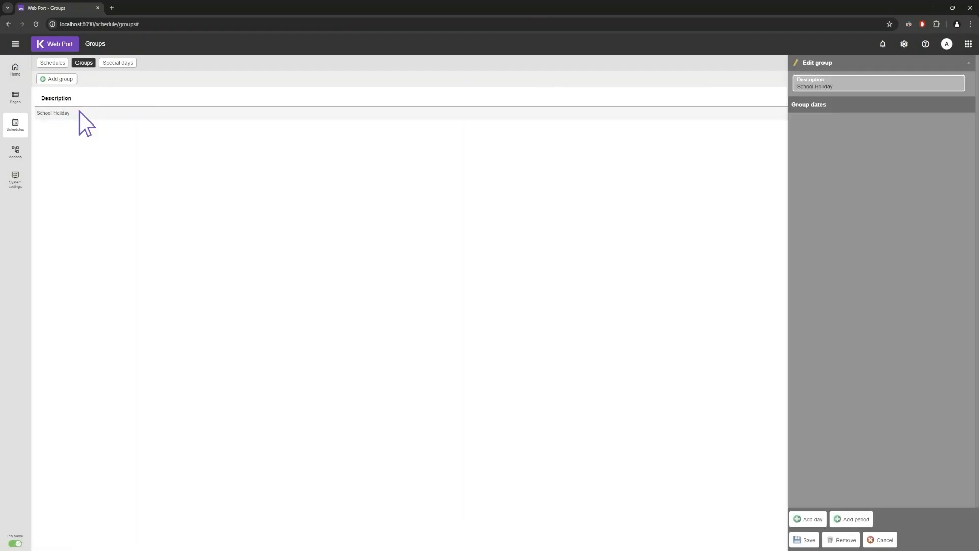
pyautogui.click(855, 520)
pyautogui.click(956, 83)
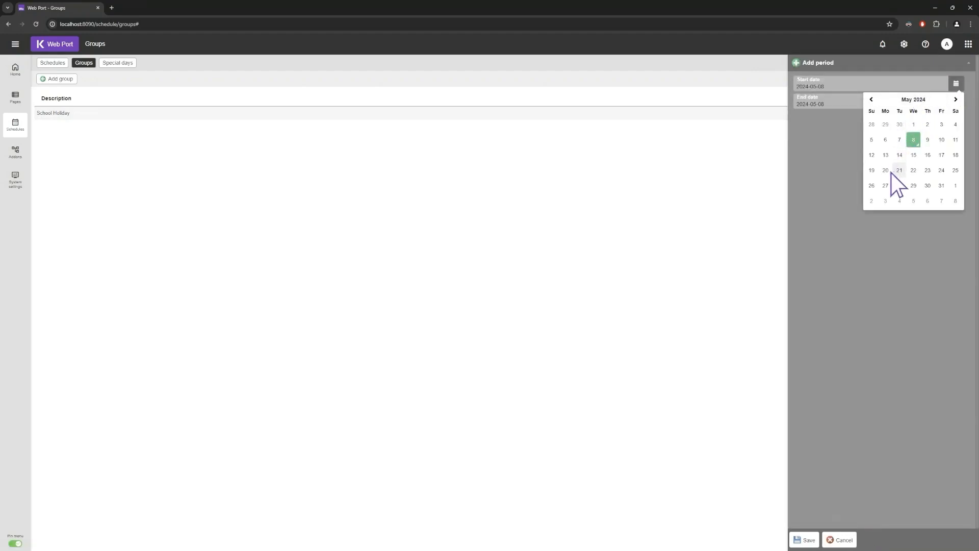
pyautogui.click(884, 186)
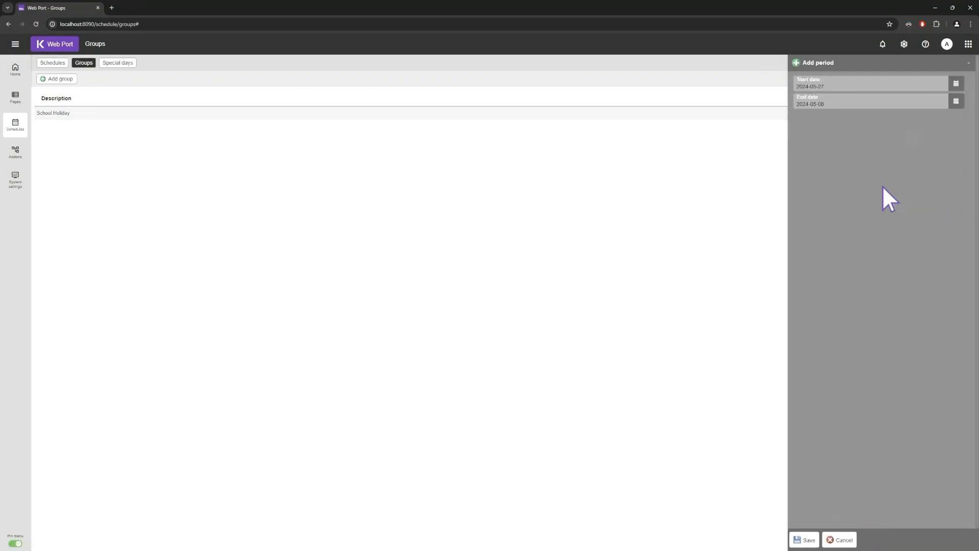
pyautogui.click(957, 101)
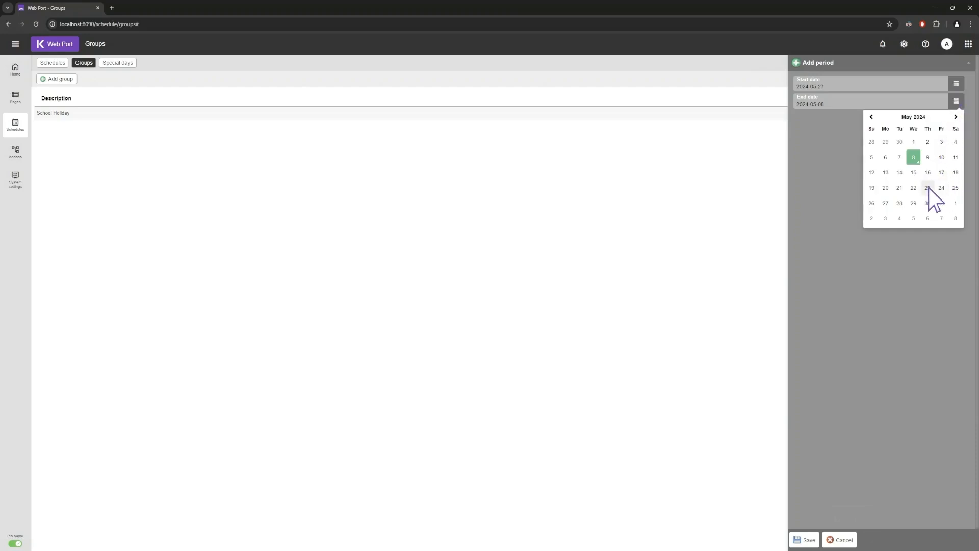
pyautogui.click(942, 203)
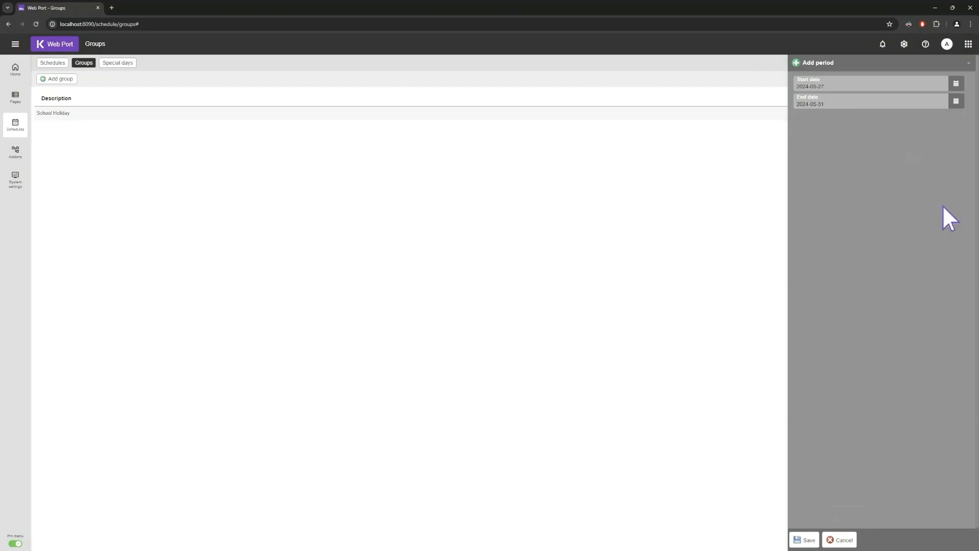
pyautogui.click(804, 540)
pyautogui.click(804, 539)
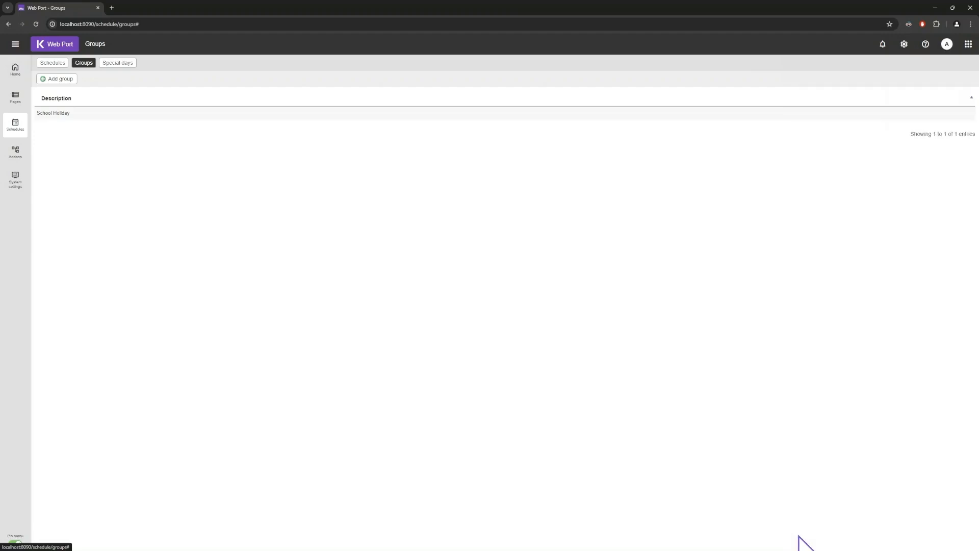
# Add an event for the School Holiday group to the LB01 schedule, from 07:00 to 17:00 with the state Holiday.
pyautogui.click(50, 63)
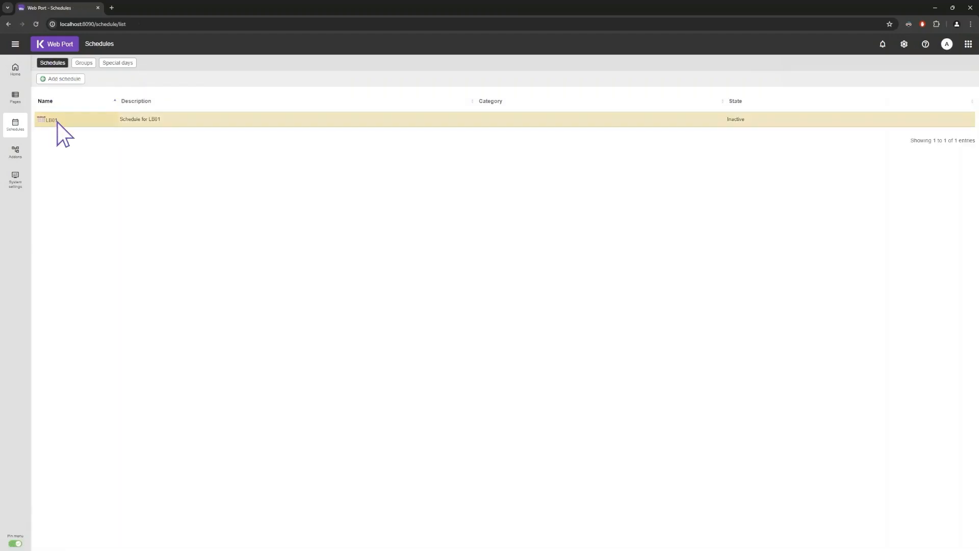
pyautogui.click(57, 121)
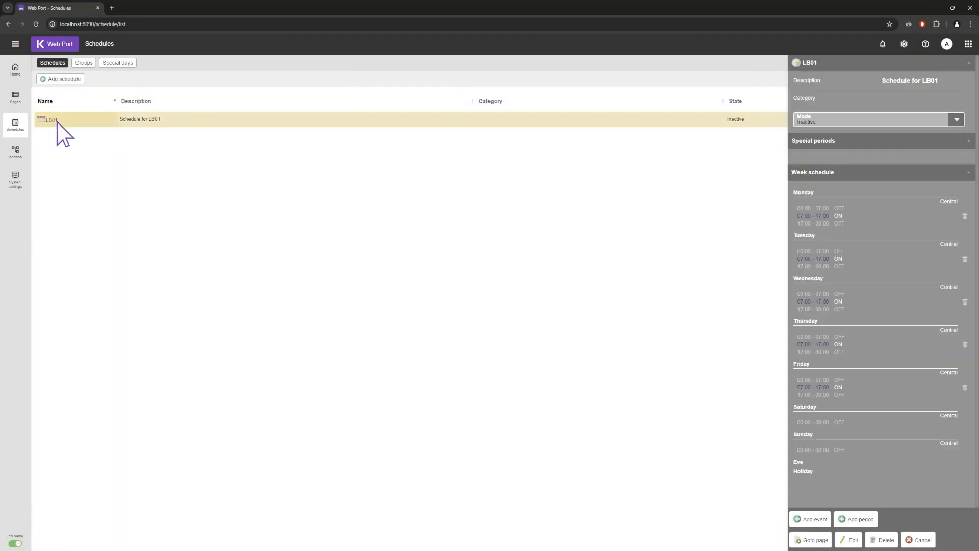
pyautogui.click(816, 520)
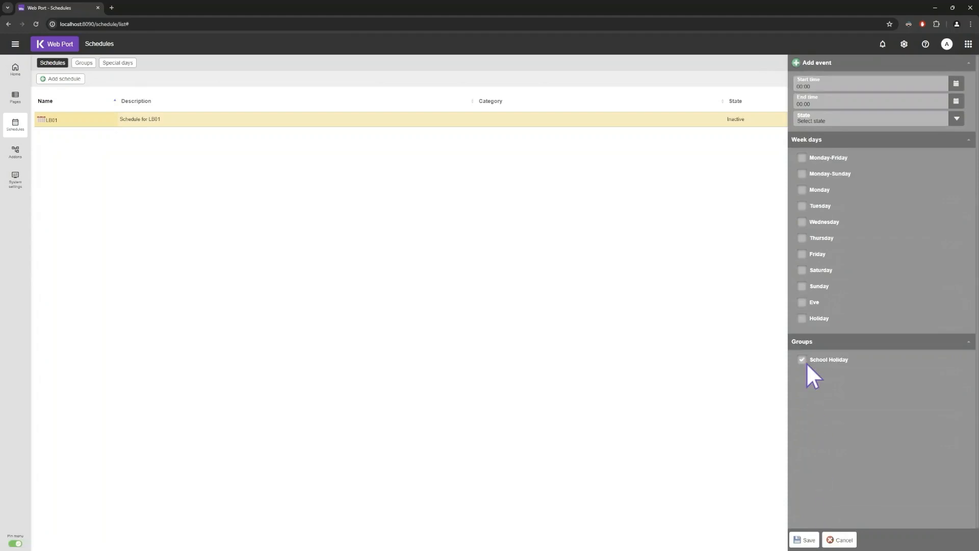
pyautogui.moveTo(833, 87); pyautogui.dragTo(763, 88)
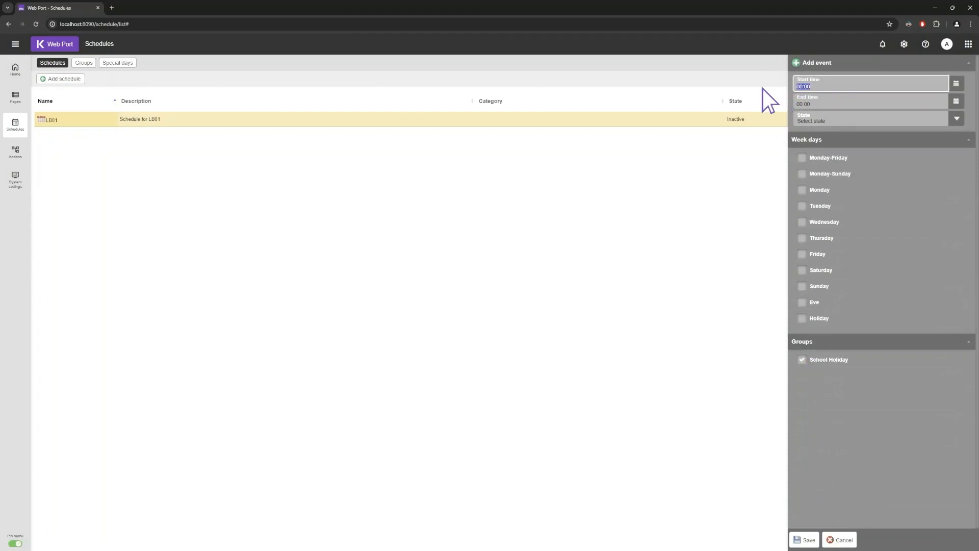
pyautogui.write('07:00')
pyautogui.click(819, 103)
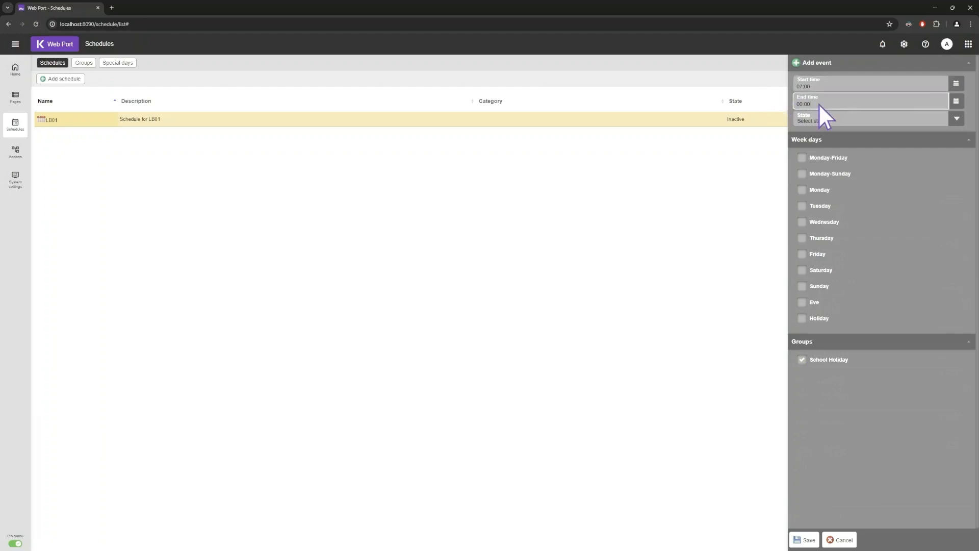
pyautogui.write('17:')
pyautogui.write('00')
pyautogui.click(908, 119)
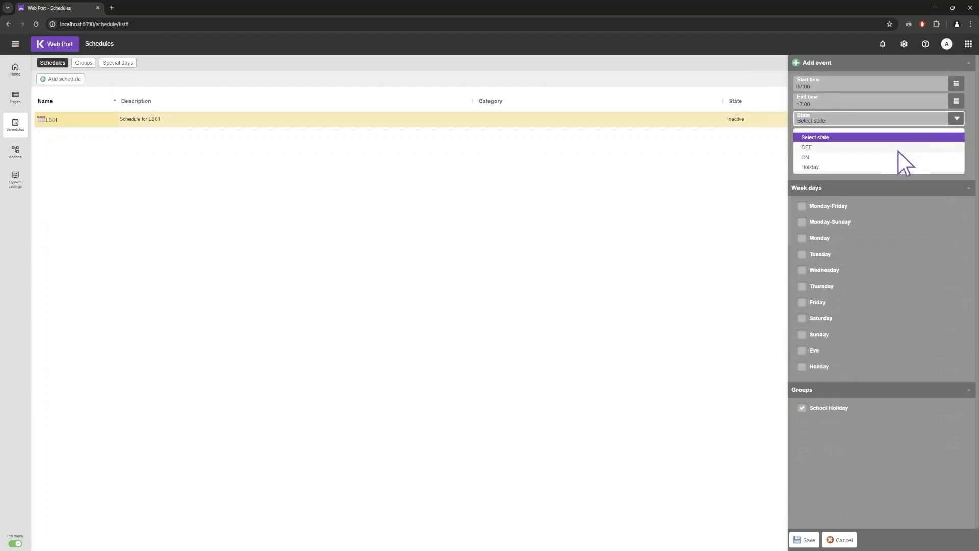
pyautogui.click(817, 168)
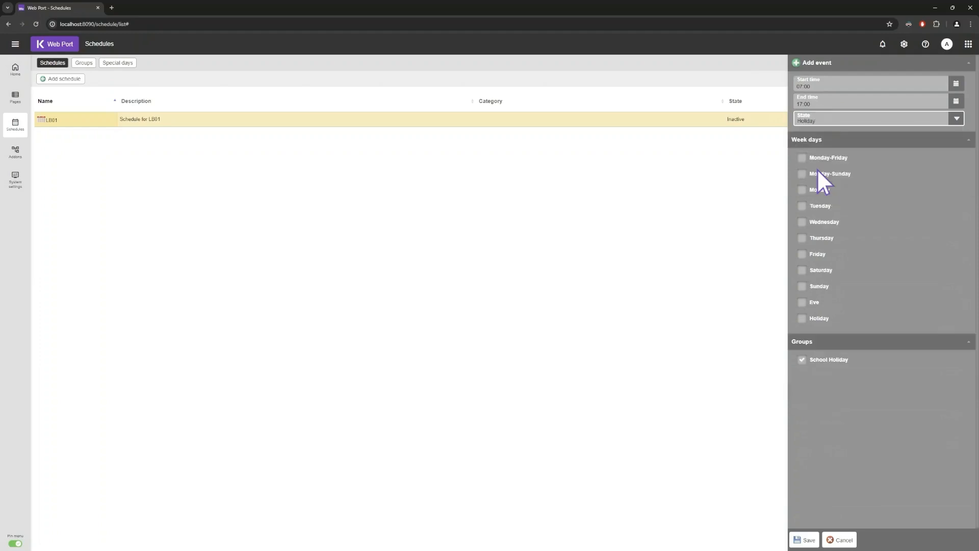
pyautogui.click(805, 539)
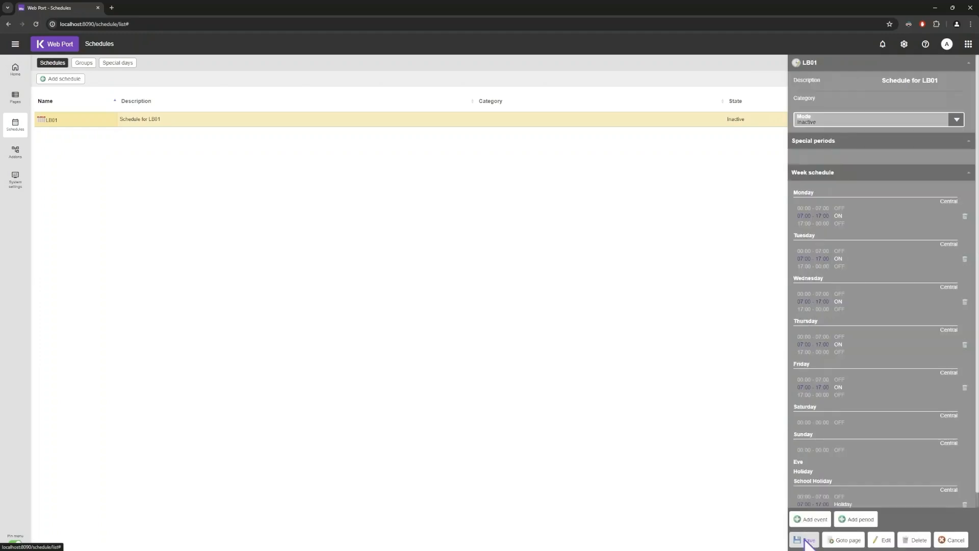
# Set the LB01 schedule's mode to Auto and save the schedule.
pyautogui.click(958, 121)
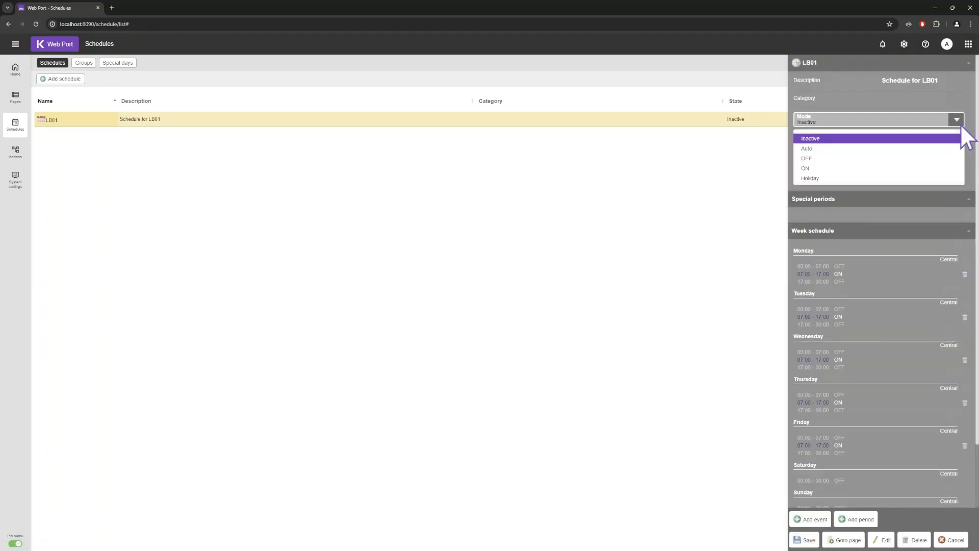
pyautogui.click(821, 149)
pyautogui.click(803, 539)
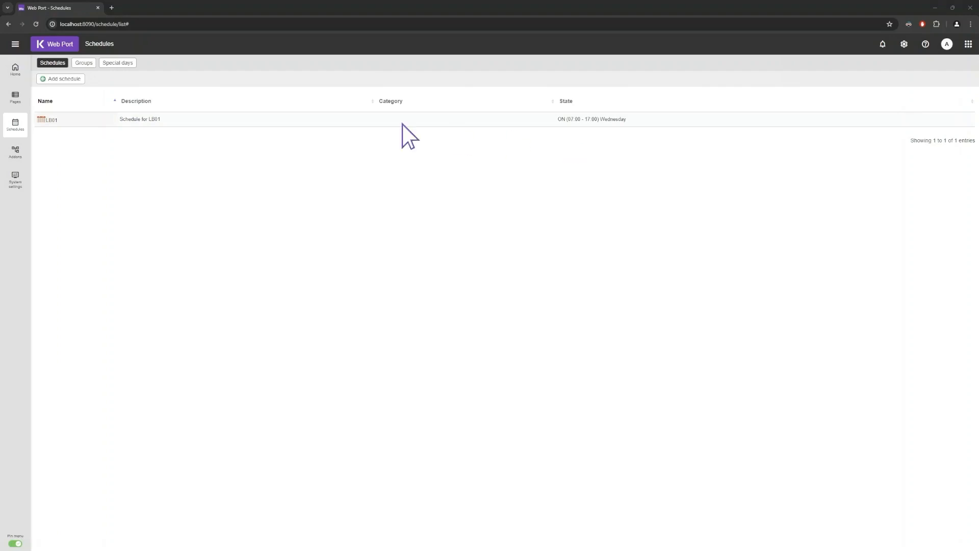
# Open the LB01 page under Ventilation for editing and place a time schedule object above the FLOORx-ST42 damper.
pyautogui.click(17, 96)
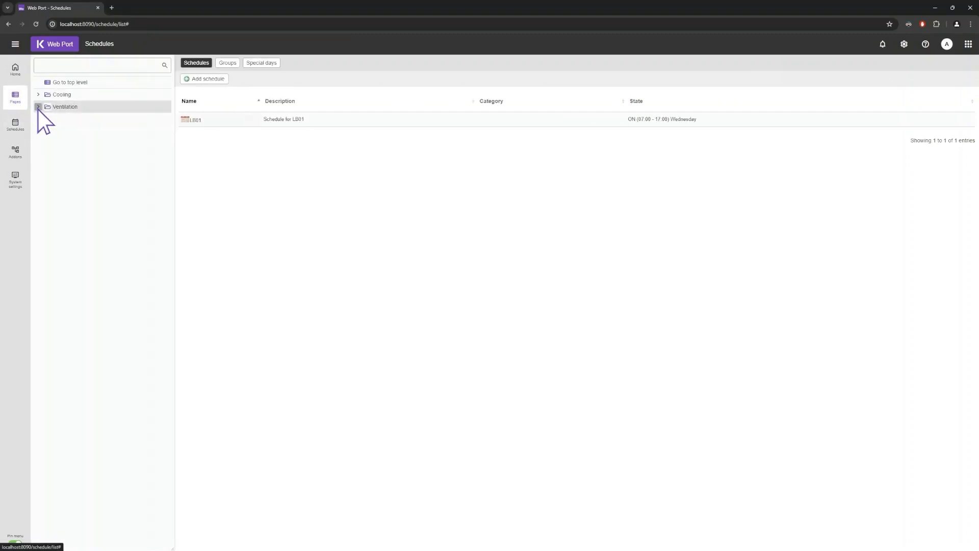
pyautogui.click(38, 107)
pyautogui.click(62, 120)
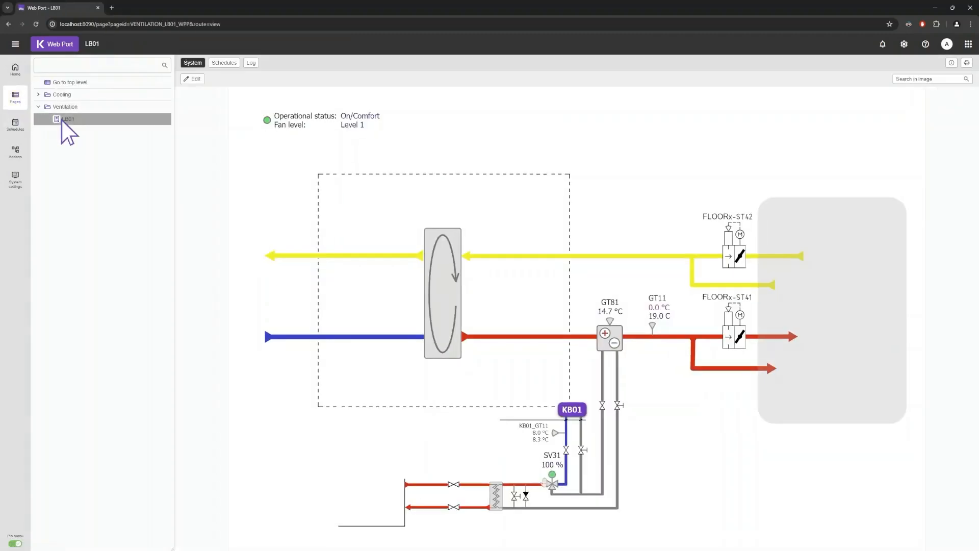
pyautogui.click(193, 78)
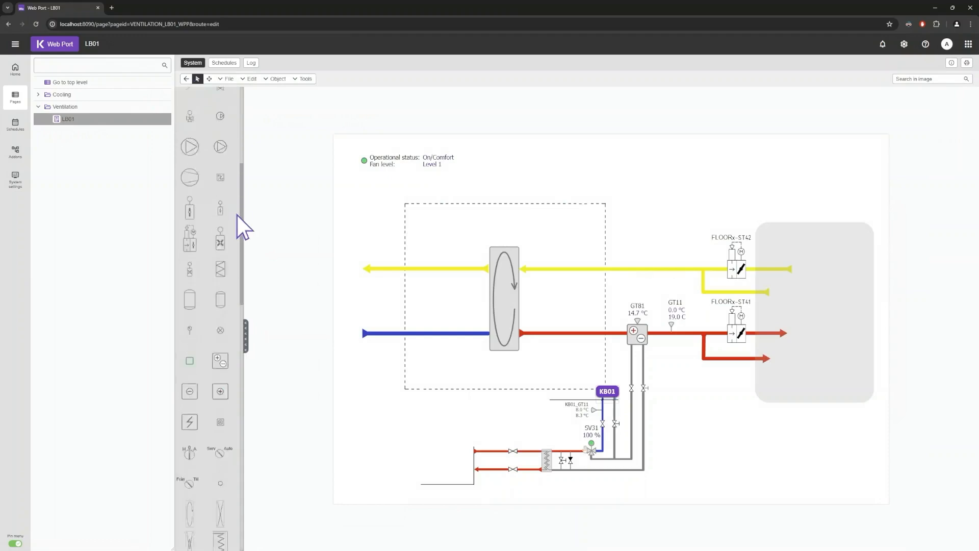
pyautogui.scroll(-10, 238, 215)
pyautogui.moveTo(190, 263); pyautogui.dragTo(738, 182)
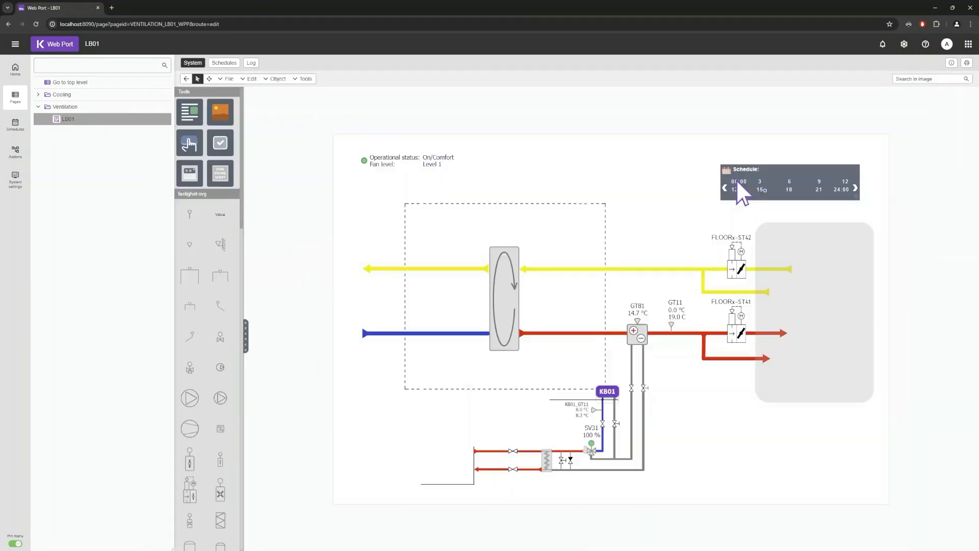
# Check that the time schedule object uses the LB01 schedule and enter LB01 as its description.
pyautogui.click(736, 180)
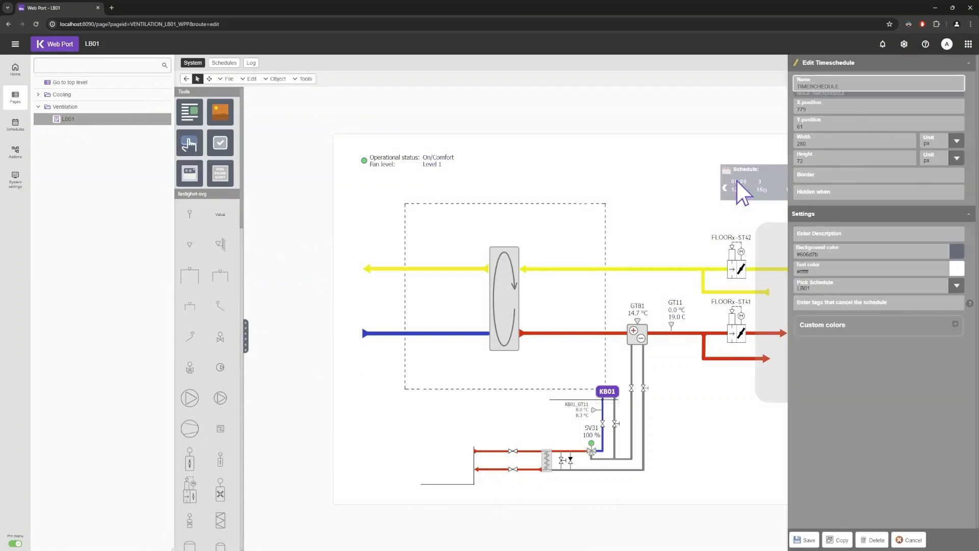
pyautogui.click(958, 286)
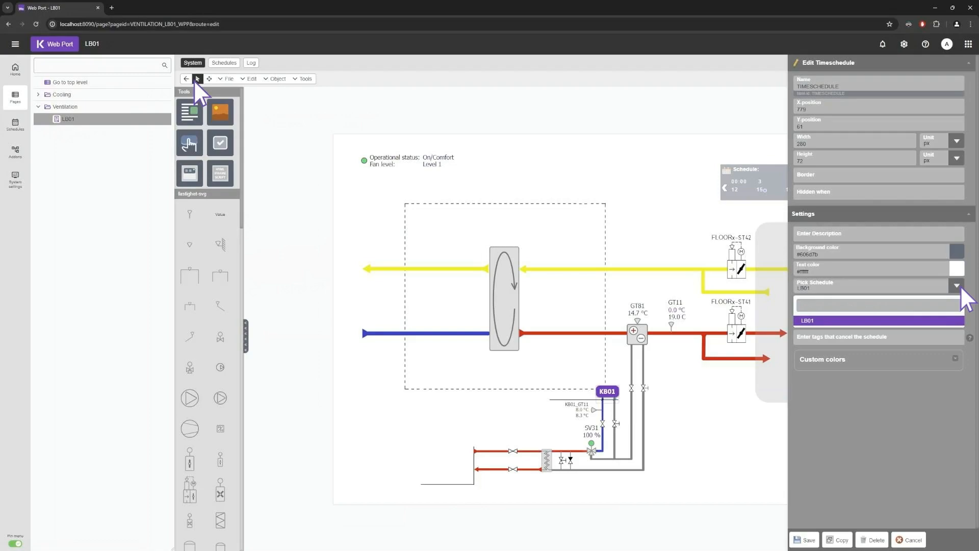
pyautogui.click(961, 287)
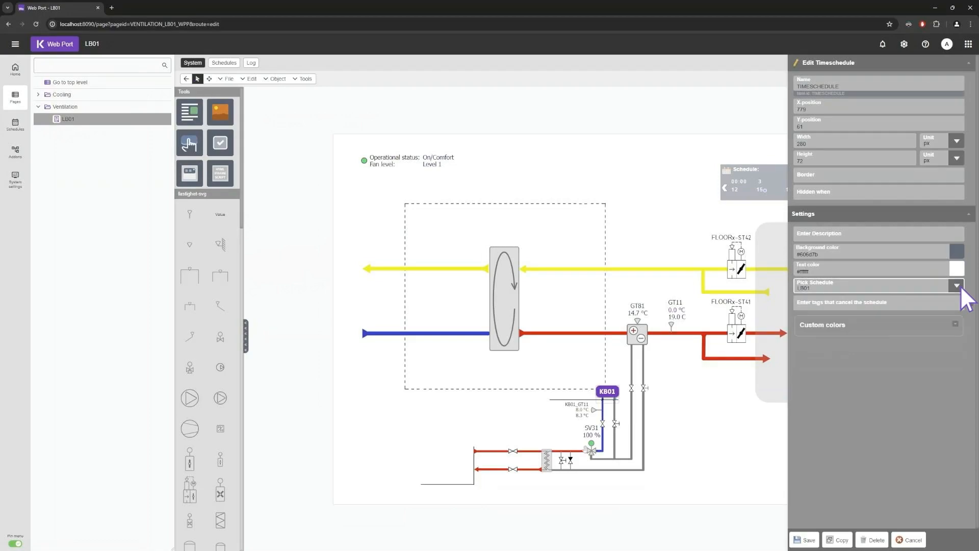
pyautogui.click(846, 234)
pyautogui.write('LB01')
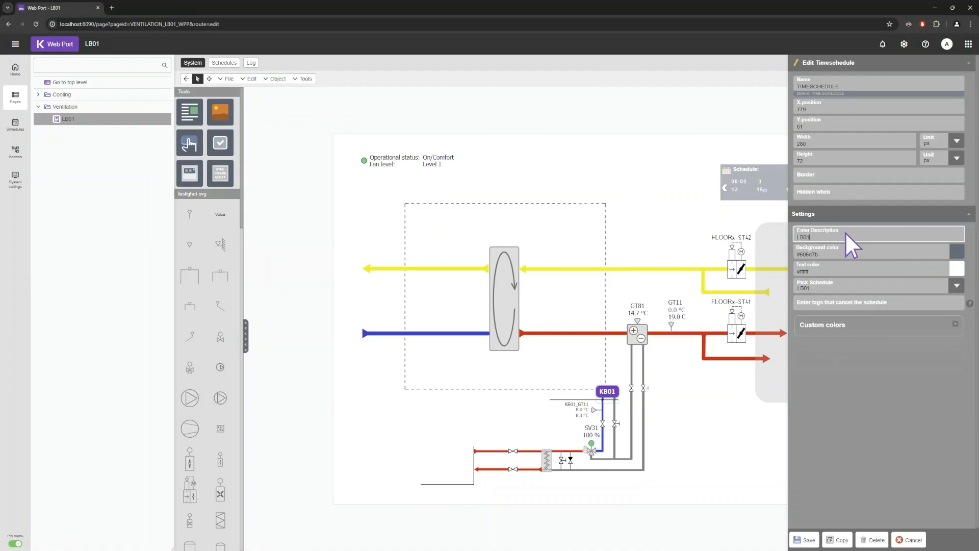
# Set the time schedule object's background color to purple, rgba(120, 59, 173, 1), save it and return to the page view.
pyautogui.click(959, 253)
pyautogui.click(951, 276)
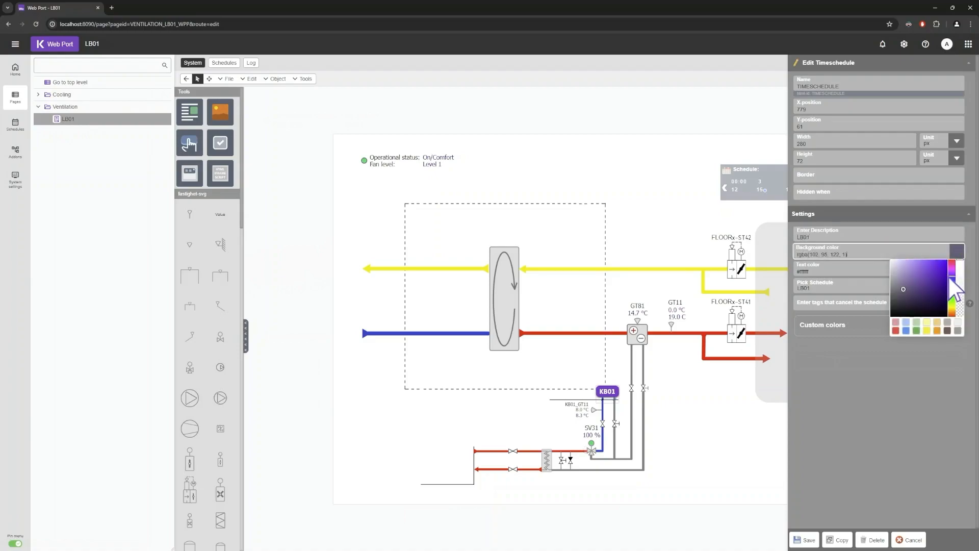
pyautogui.click(926, 278)
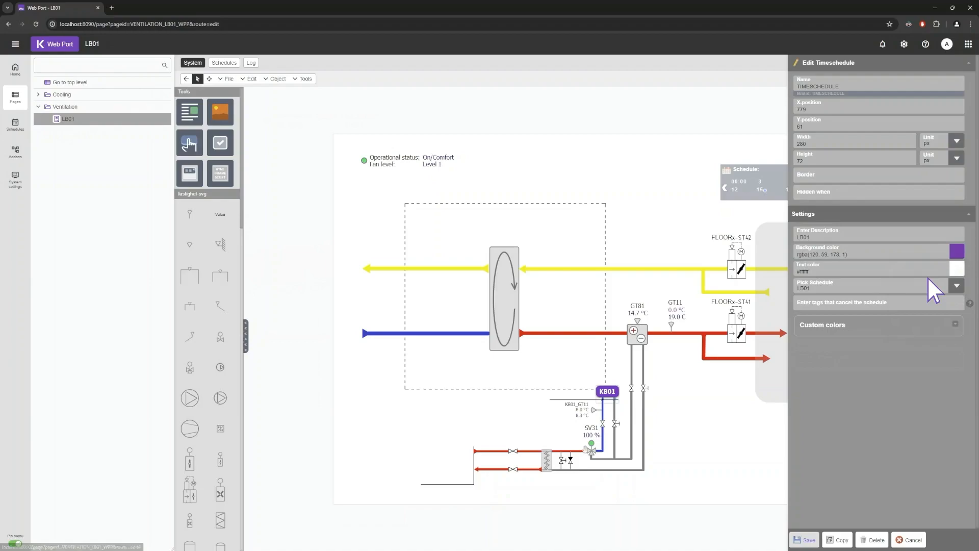
pyautogui.click(805, 539)
pyautogui.click(186, 79)
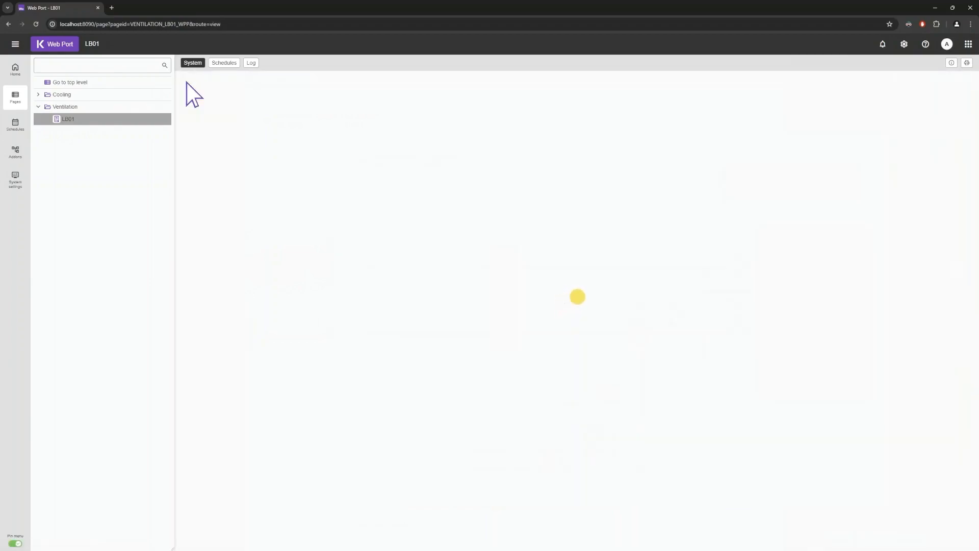